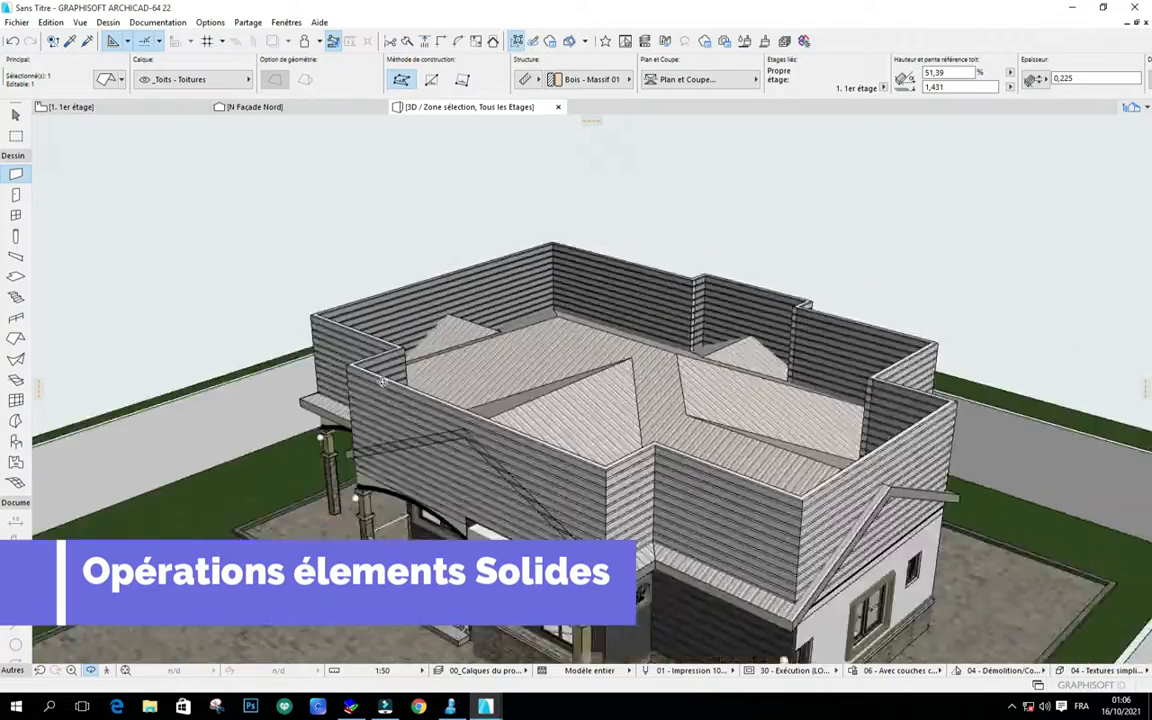
Examine the upper-floor walls that rise above the roof around the front of the house in 3D
scroll(470, 490, "down", 2)
scroll(470, 490, "up", 3)
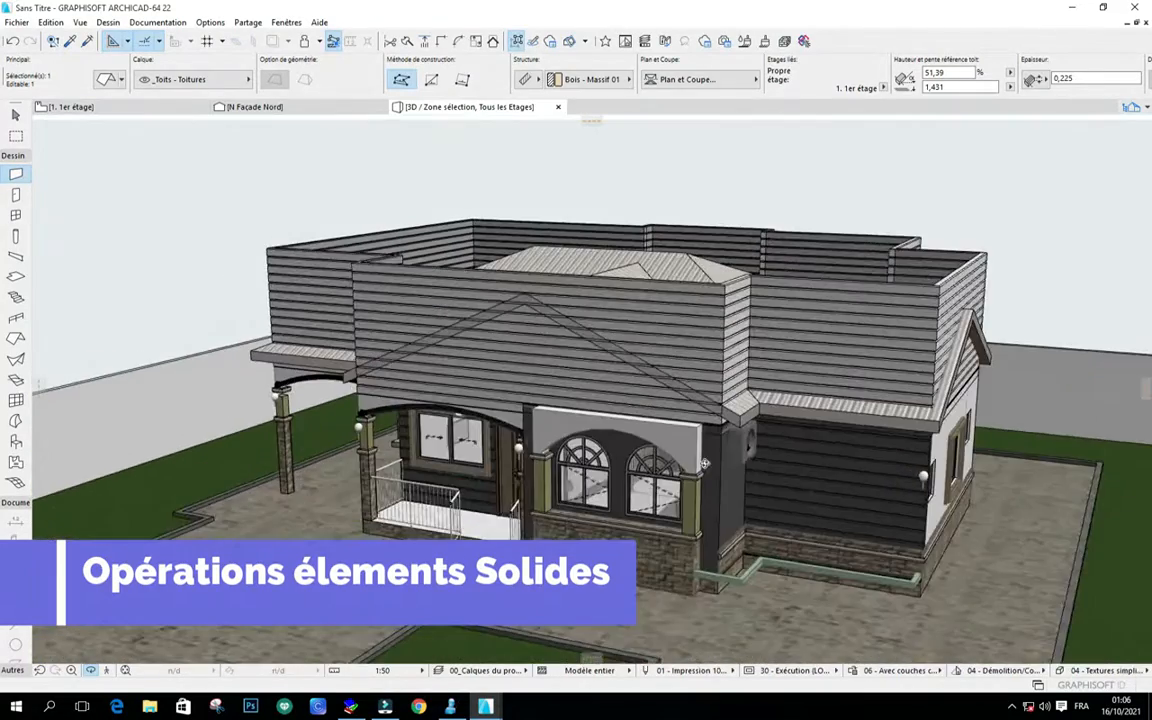
left_click_drag(322, 427, 545, 370)
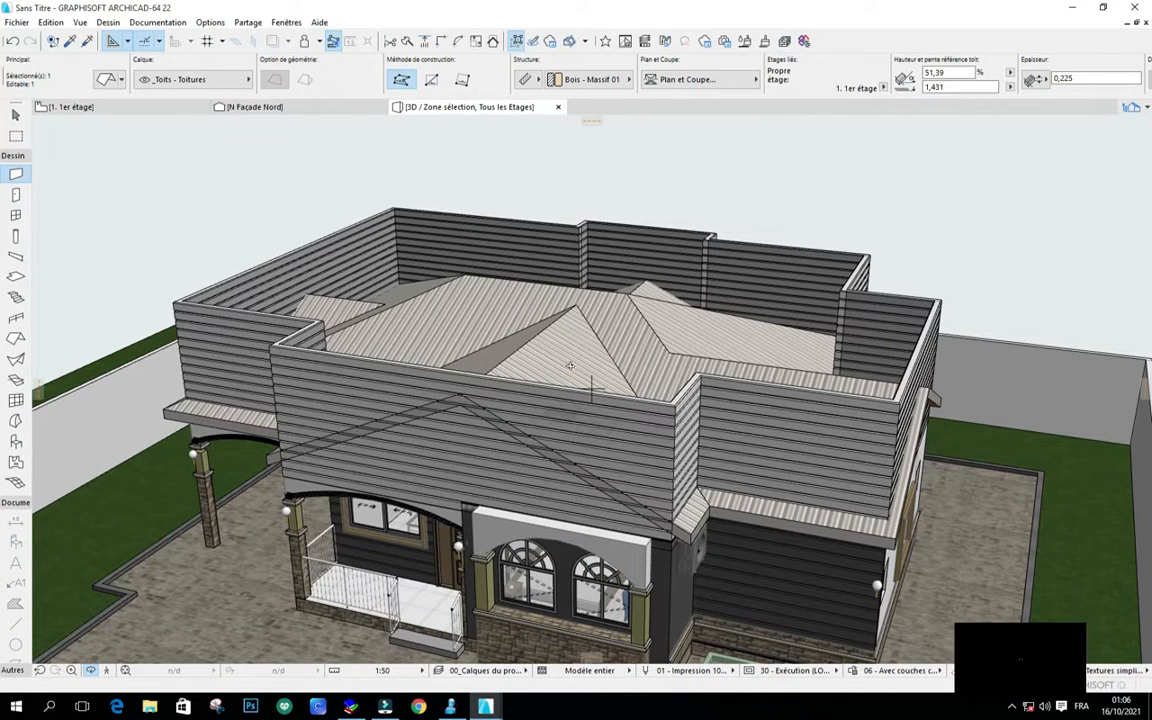
left_click_drag(341, 353, 358, 388)
scroll(359, 388, "down", 2)
scroll(591, 357, "up", 2)
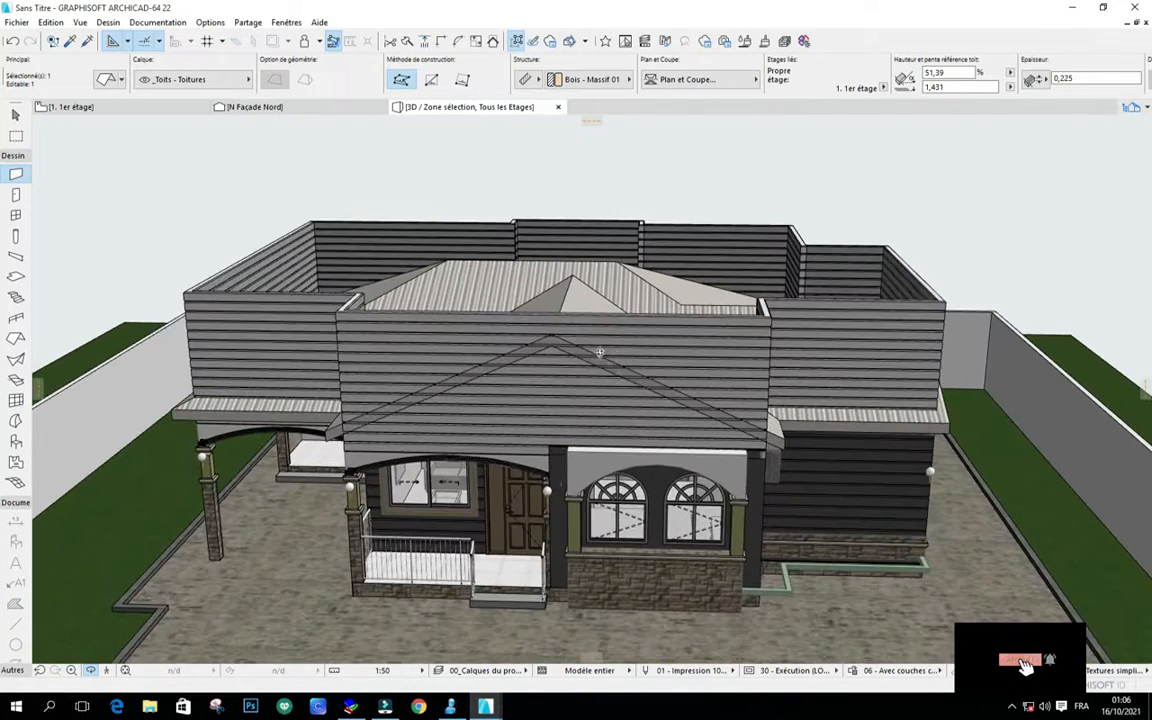
Open the 1er étage floor plan and display the selection zone in 3D from there
left_click(72, 107)
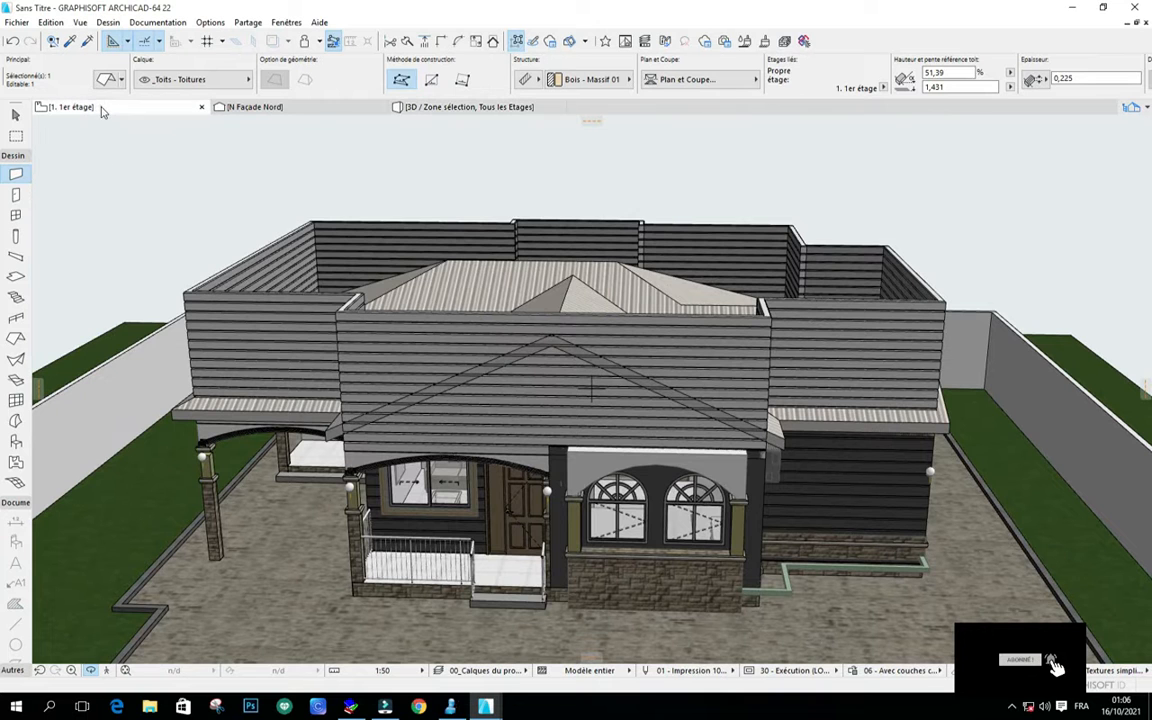
scroll(533, 520, "down", 2)
scroll(533, 520, "up", 4)
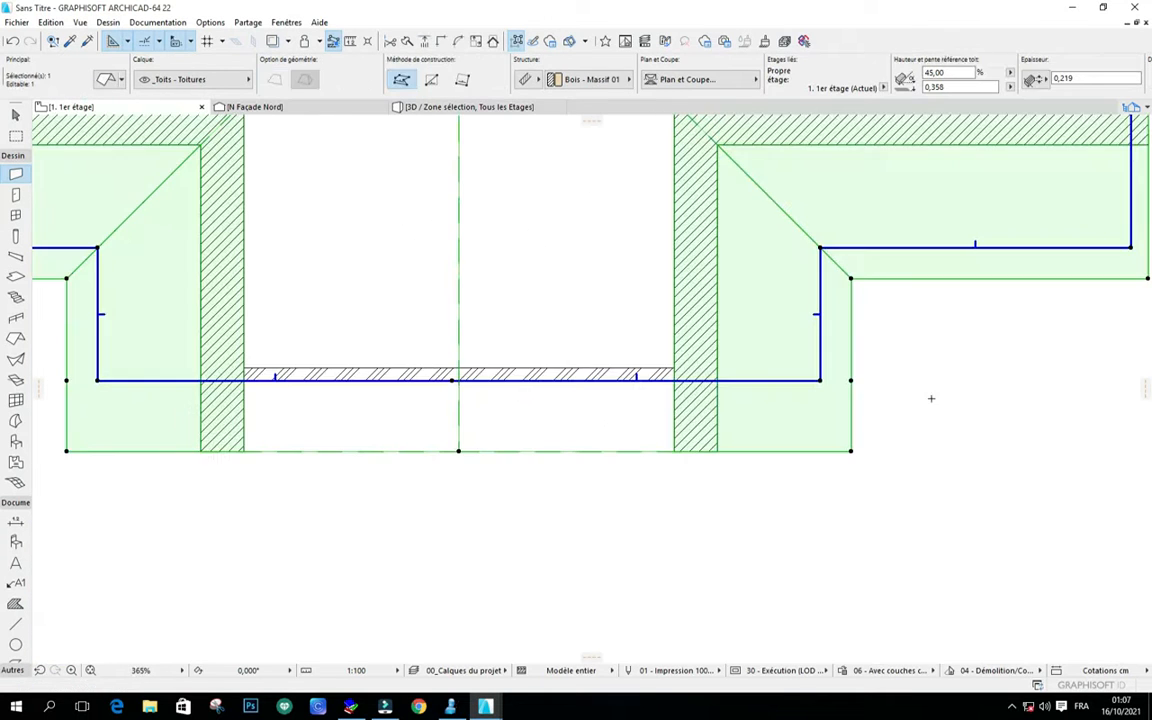
scroll(244, 496, "down", 1)
right_click(544, 227)
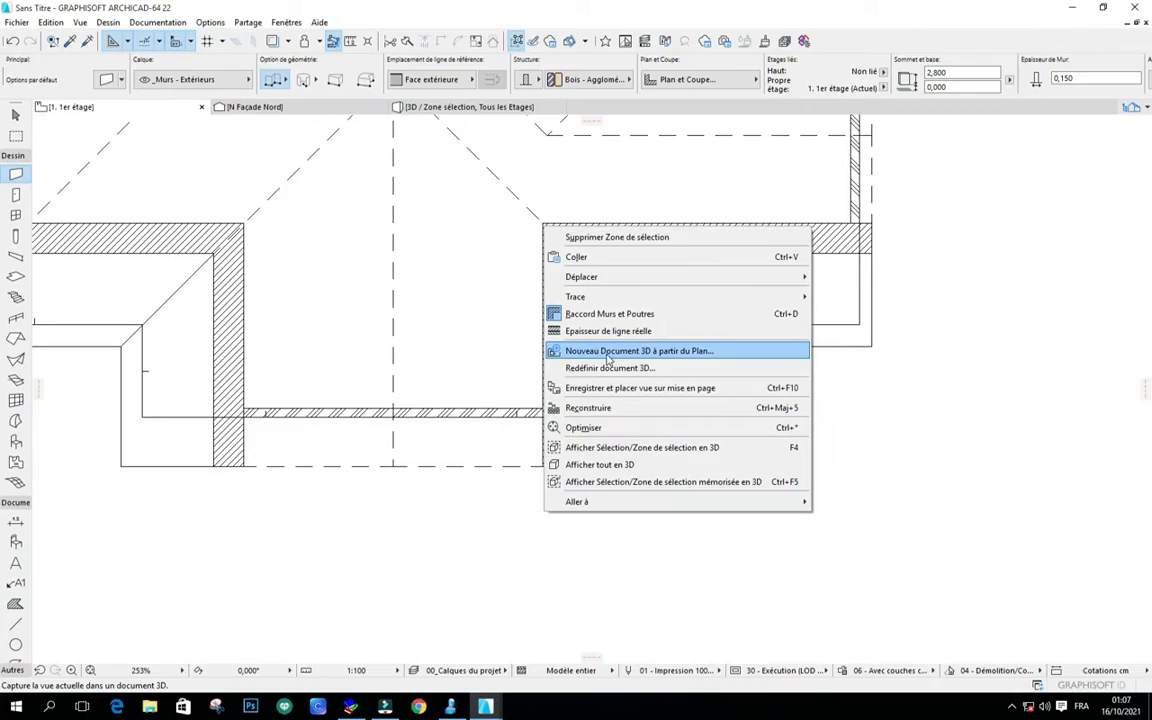
left_click(572, 446)
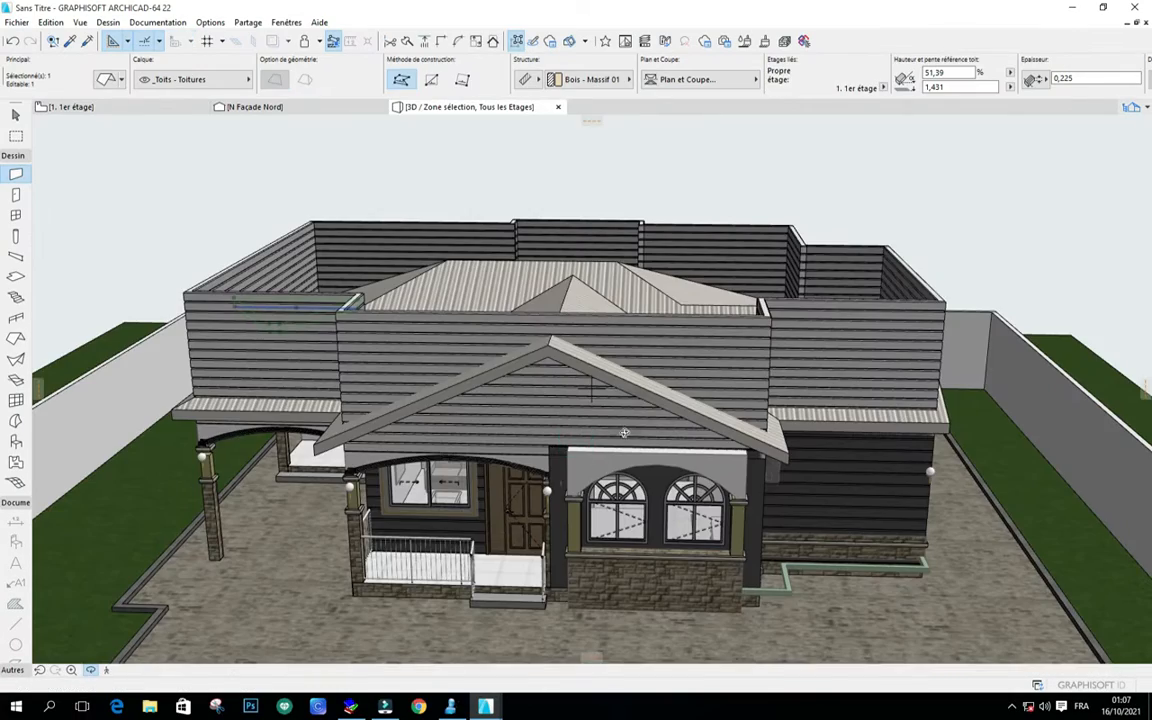
Examine from several angles how the upper-floor walls pass through the main roof and the small gable roofs
middle_click_drag(777, 347, 555, 305, "shift")
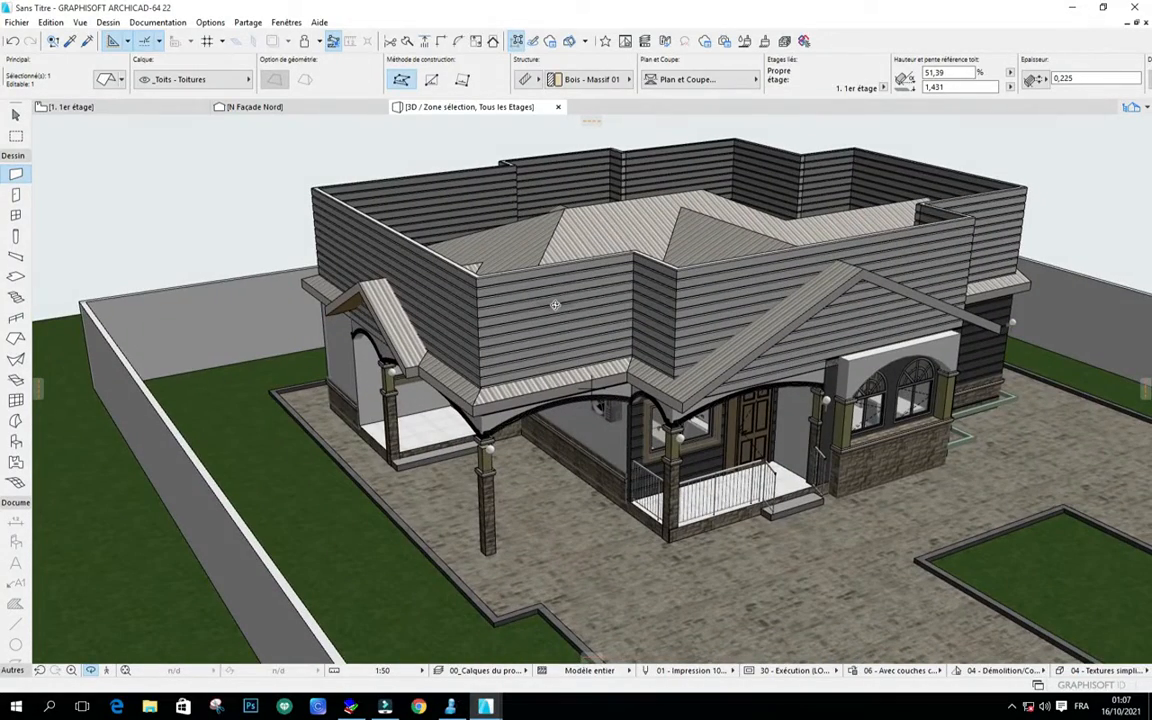
middle_click_drag(508, 320, 222, 294, "shift")
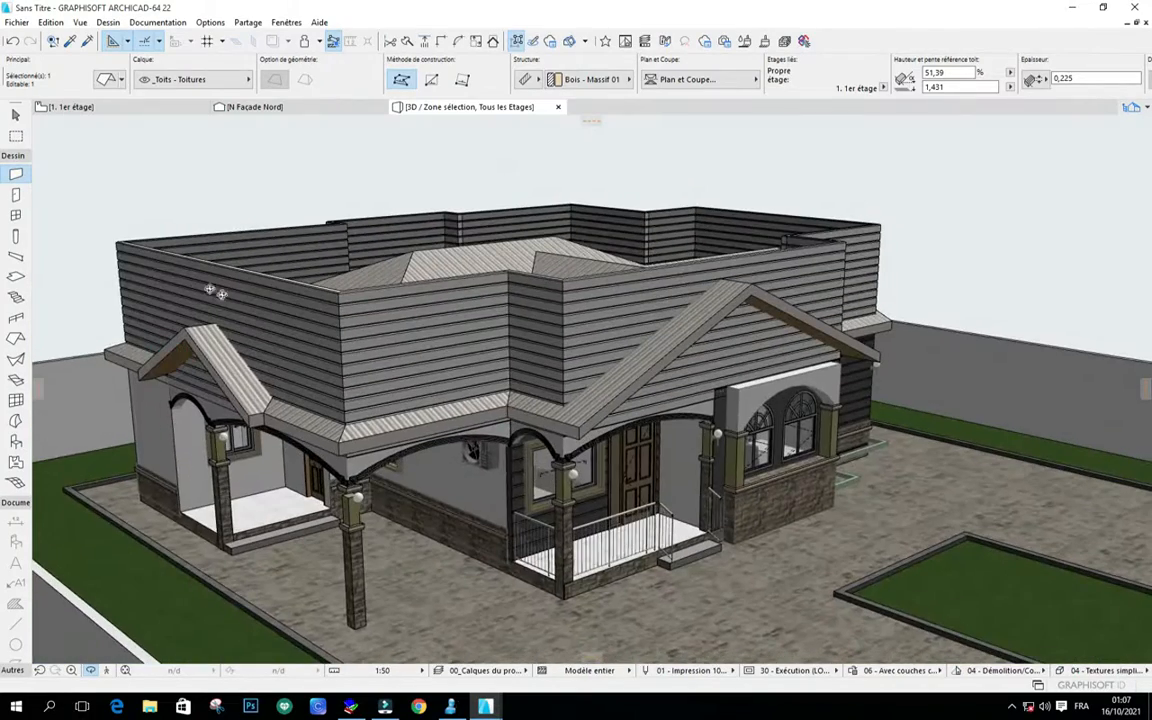
middle_click_drag(775, 277, 614, 296, "shift")
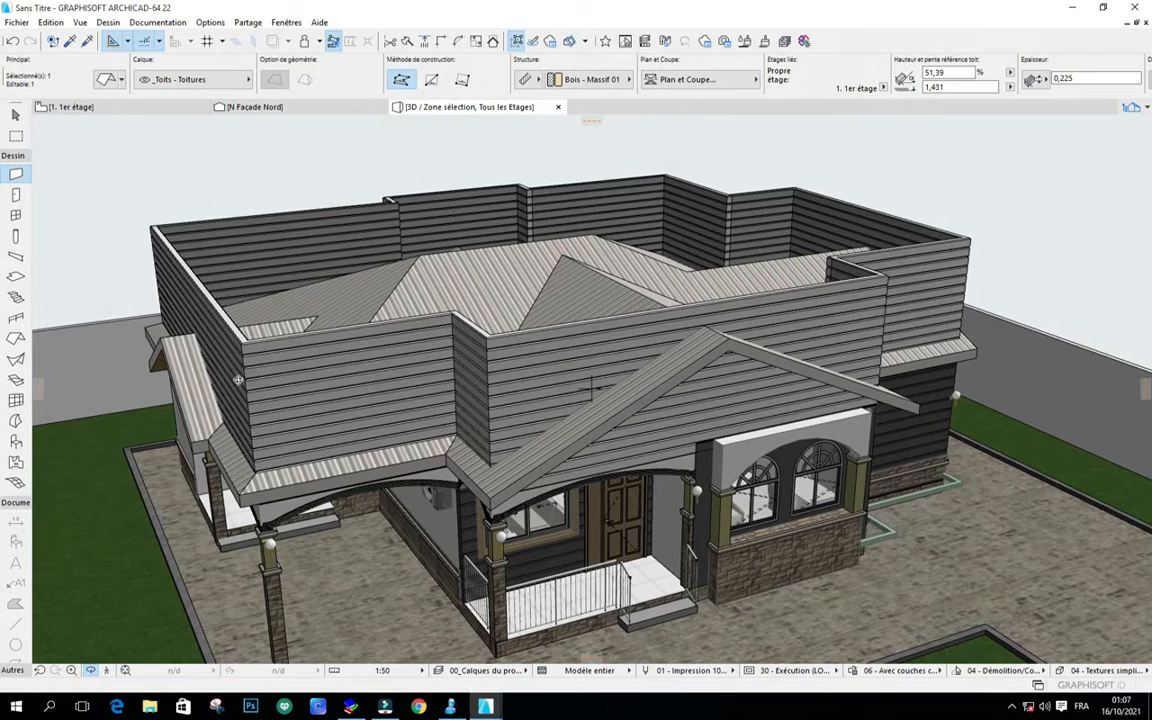
middle_click_drag(236, 380, 218, 337, "shift")
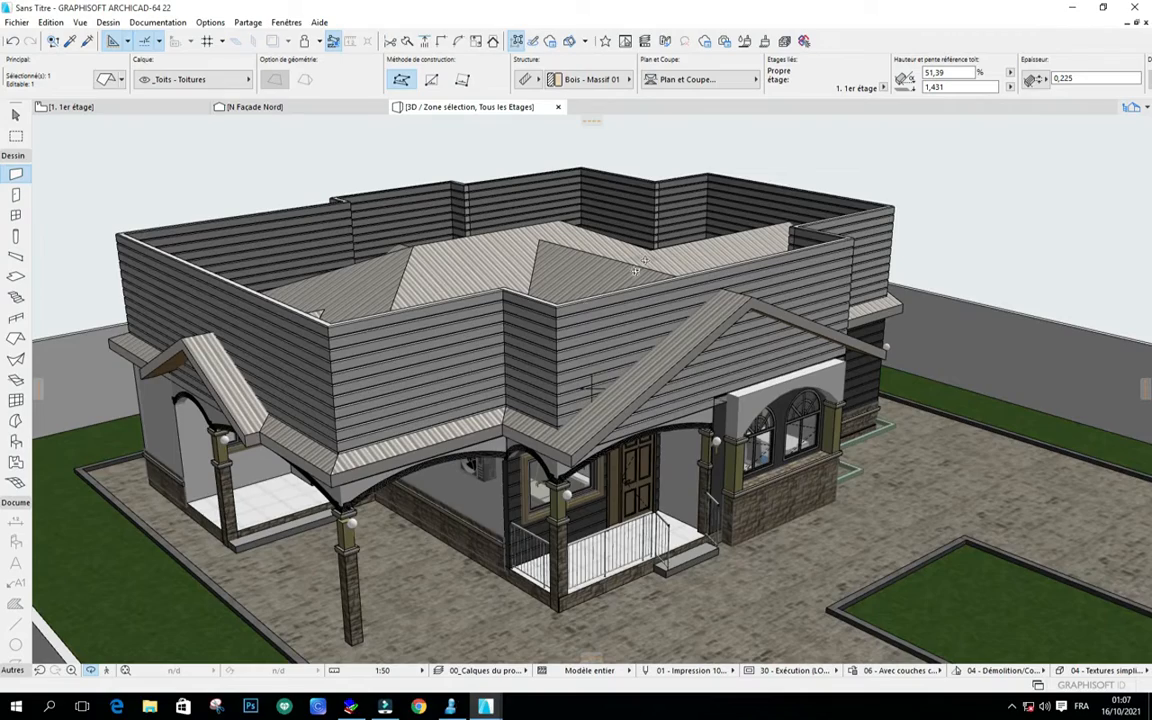
middle_click_drag(739, 310, 643, 341, "shift")
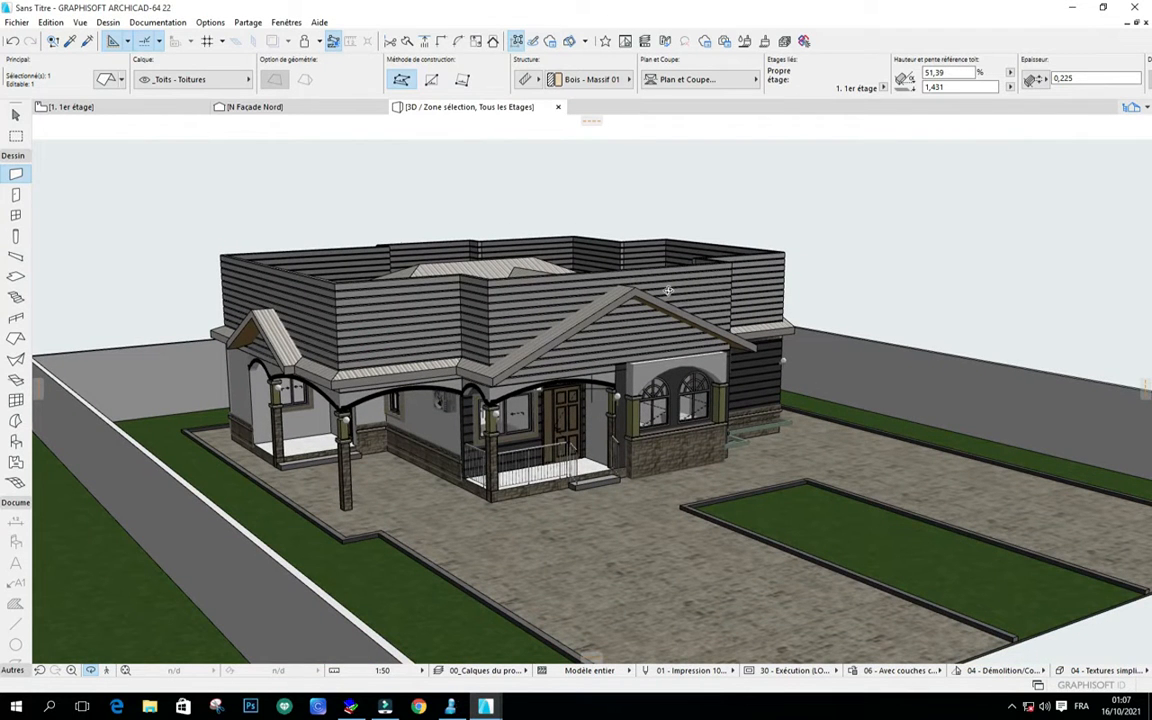
middle_click_drag(652, 282, 606, 266, "shift")
scroll(606, 266, "up", 3)
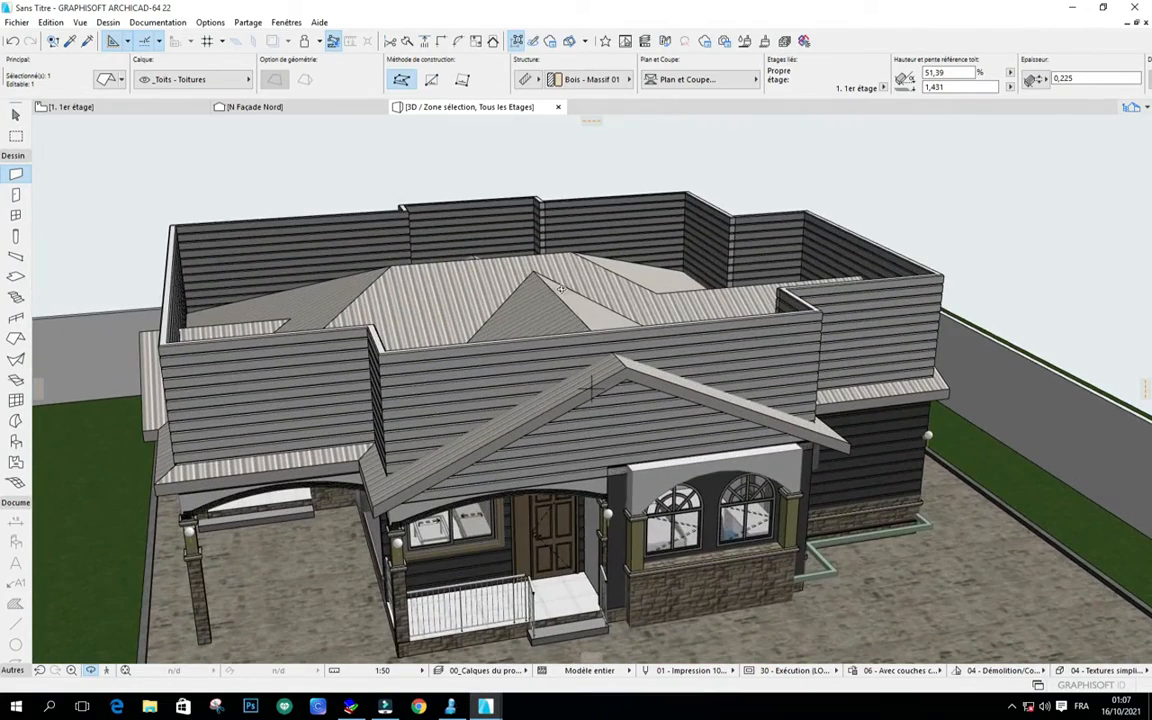
middle_click_drag(560, 289, 573, 277, "shift")
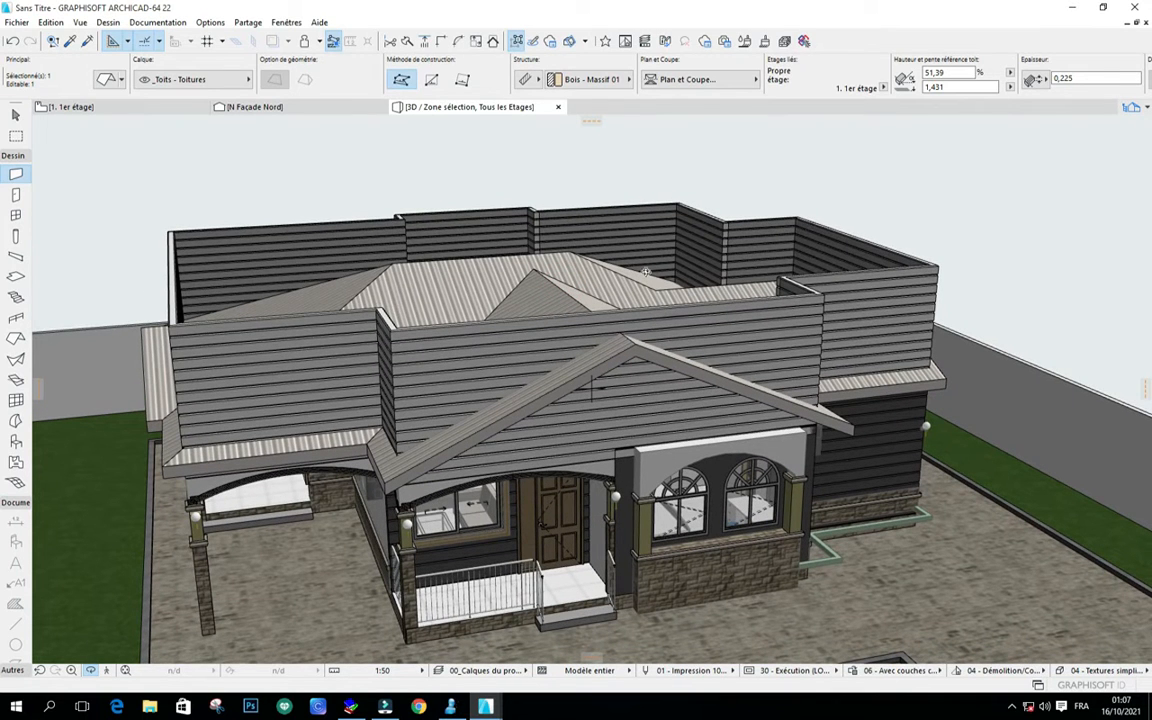
Open the solid element operations palette through the element-editing toolbar, close that toolbar and place the palette clear of the house
right_click(870, 43)
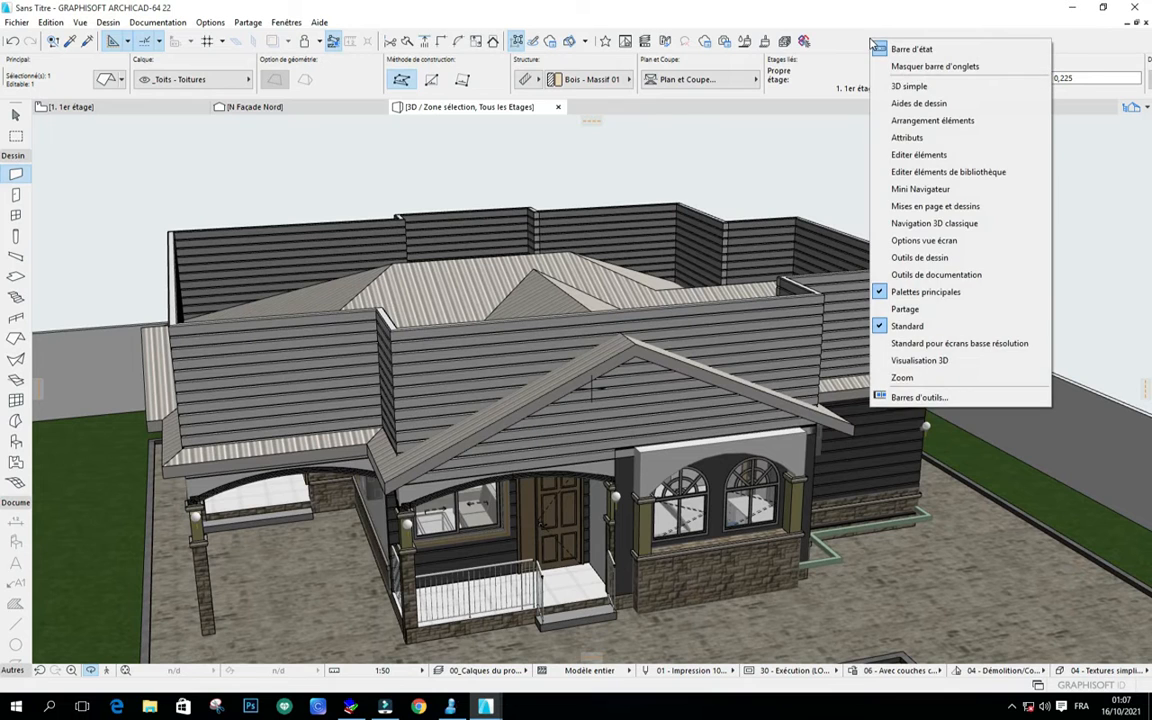
left_click(918, 155)
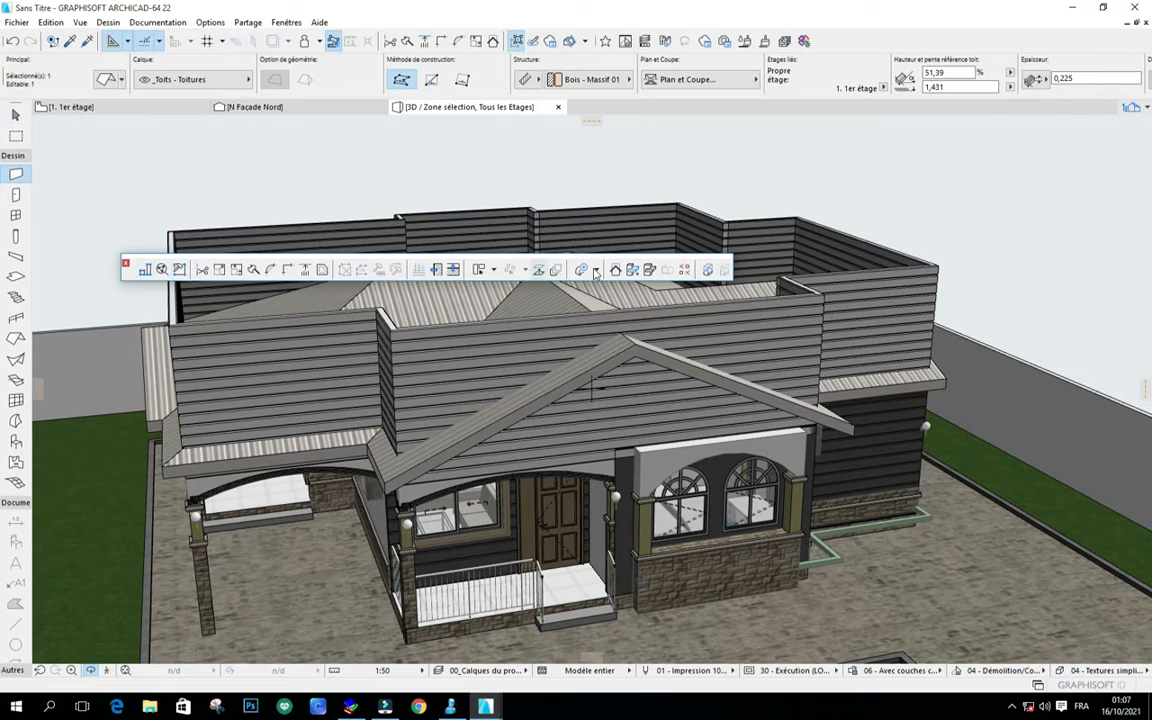
left_click(650, 270)
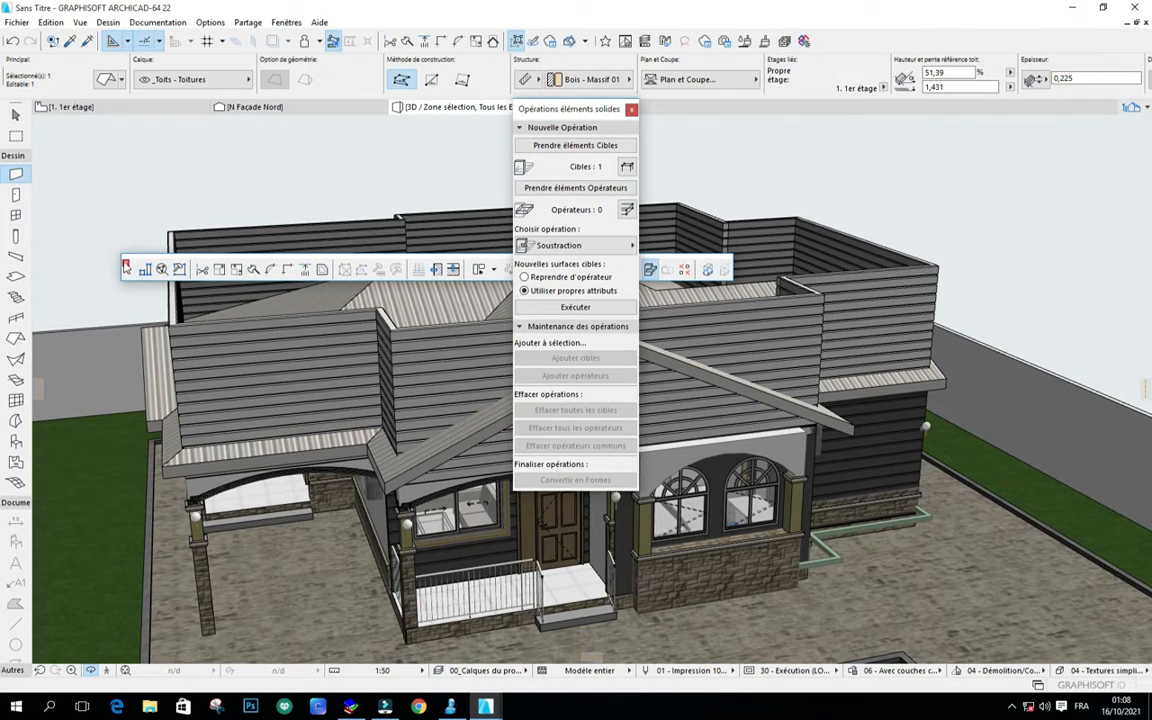
left_click(126, 266)
left_click_drag(547, 113, 1046, 131)
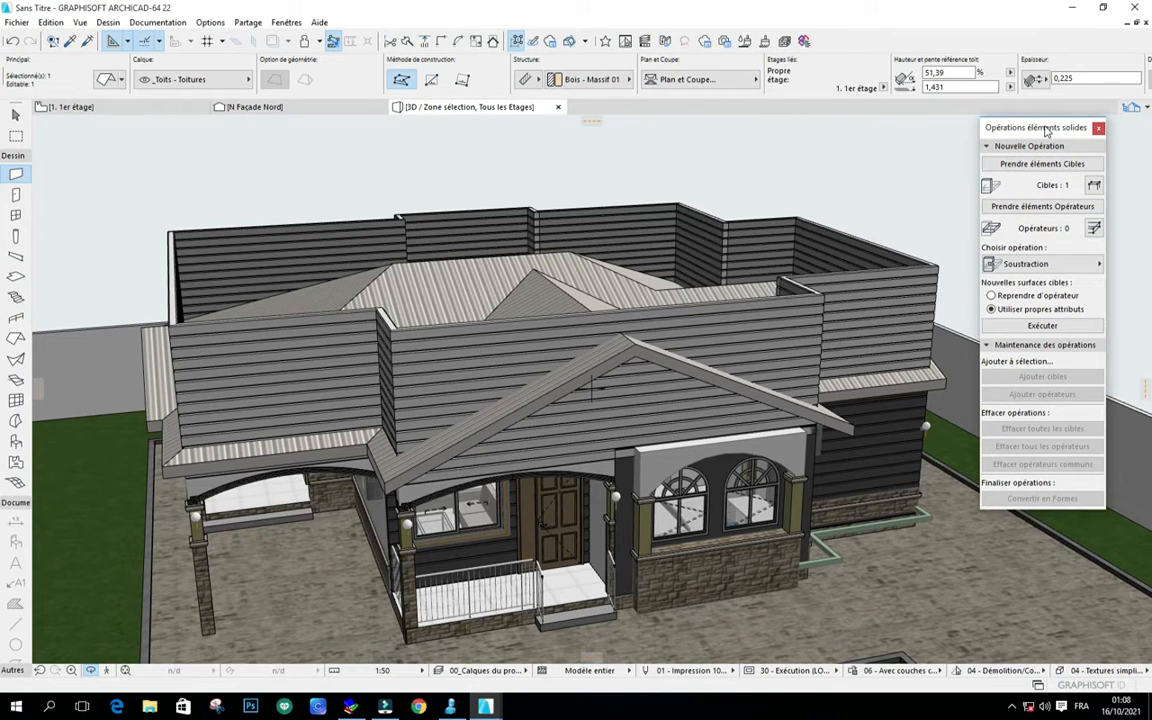
Clear the roof selection and select the upper-floor walls around the carport side and along the front facade
scroll(628, 331, "down", 3)
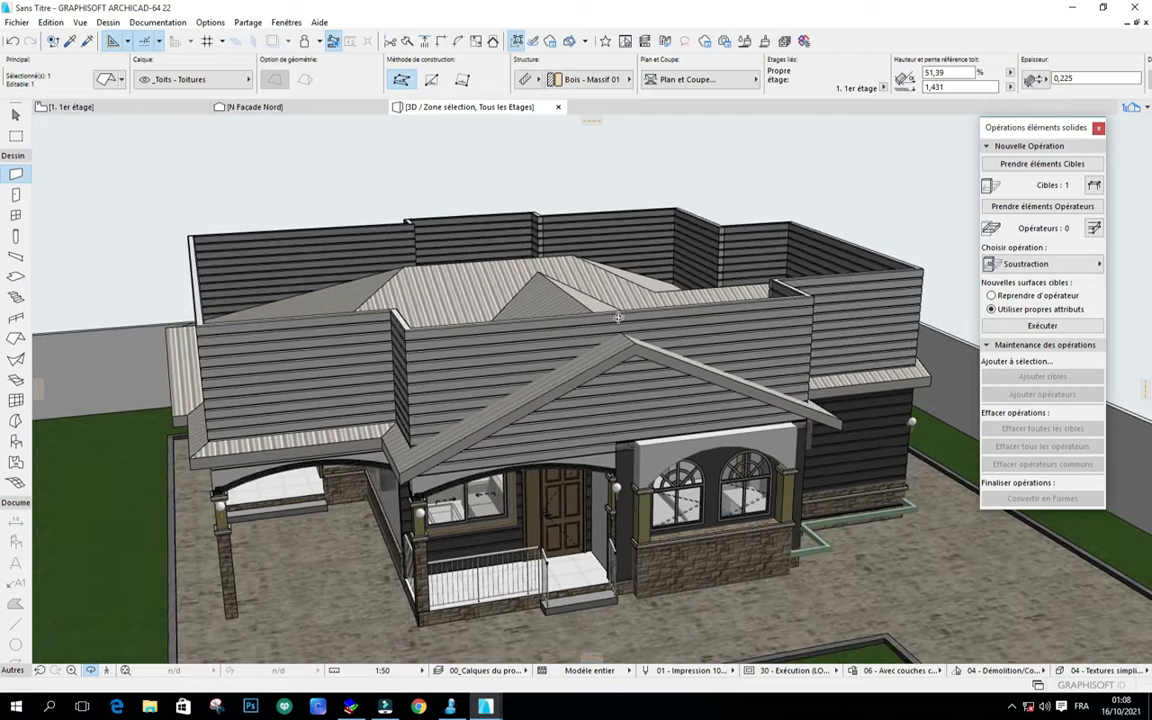
scroll(612, 305, "up", 2)
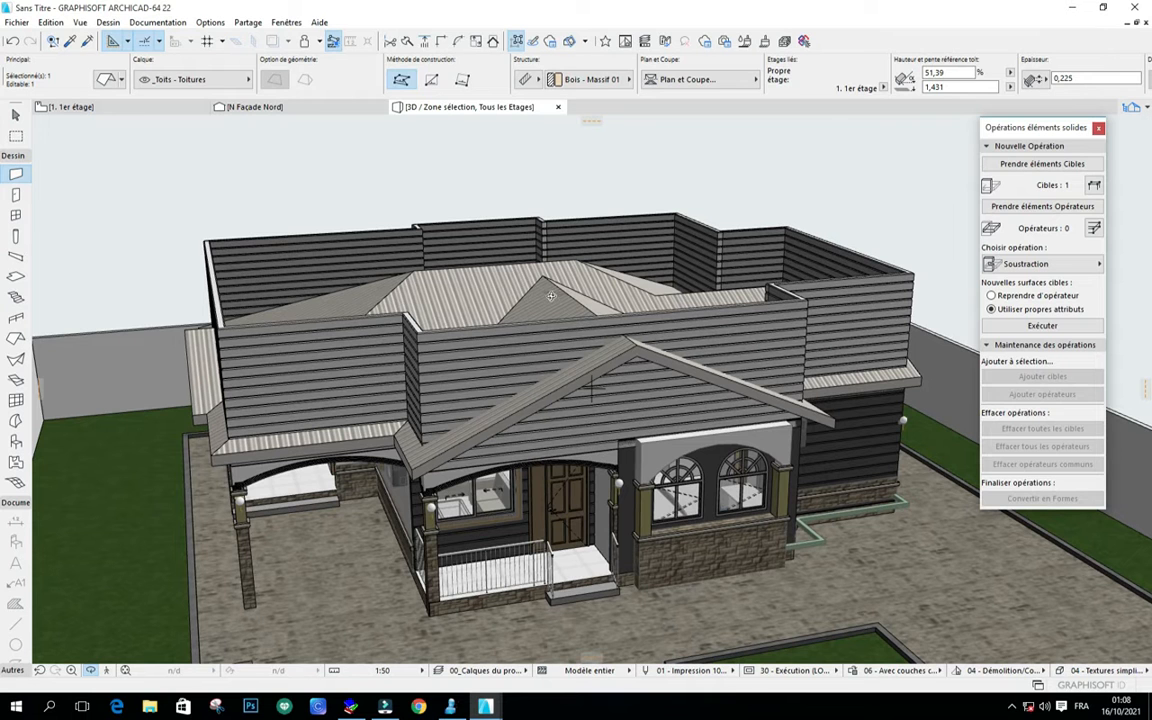
scroll(463, 384, "down", 2)
scroll(395, 304, "up", 2)
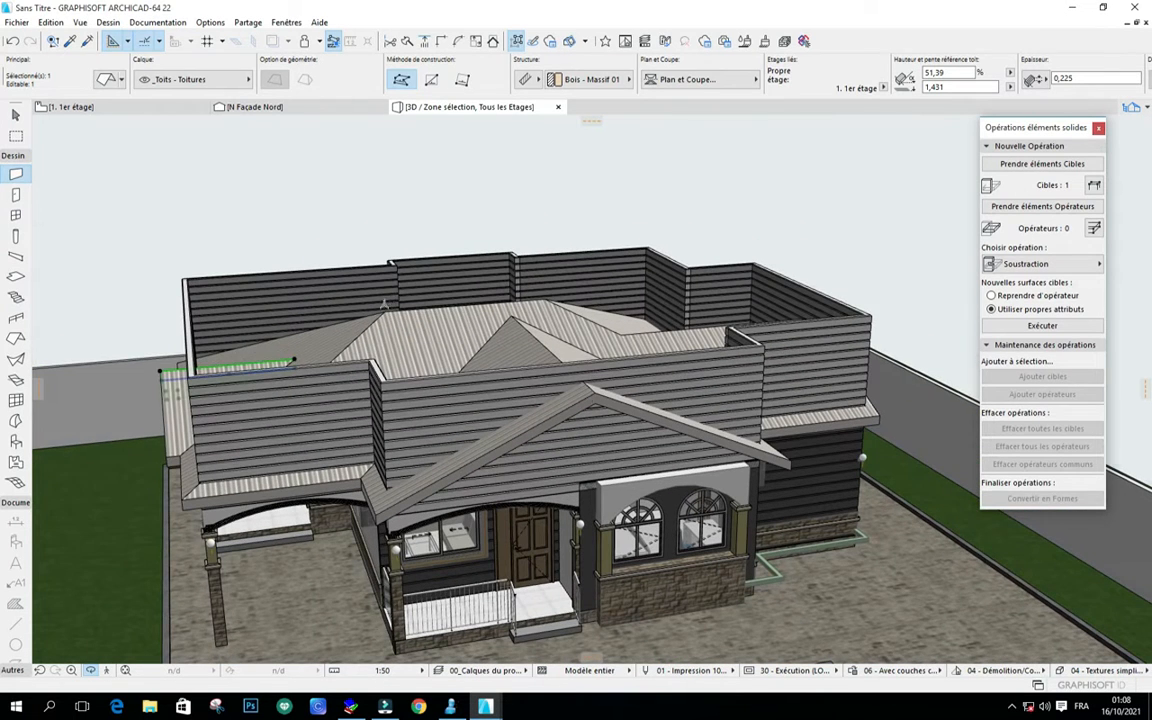
key("Escape")
key("Escape")
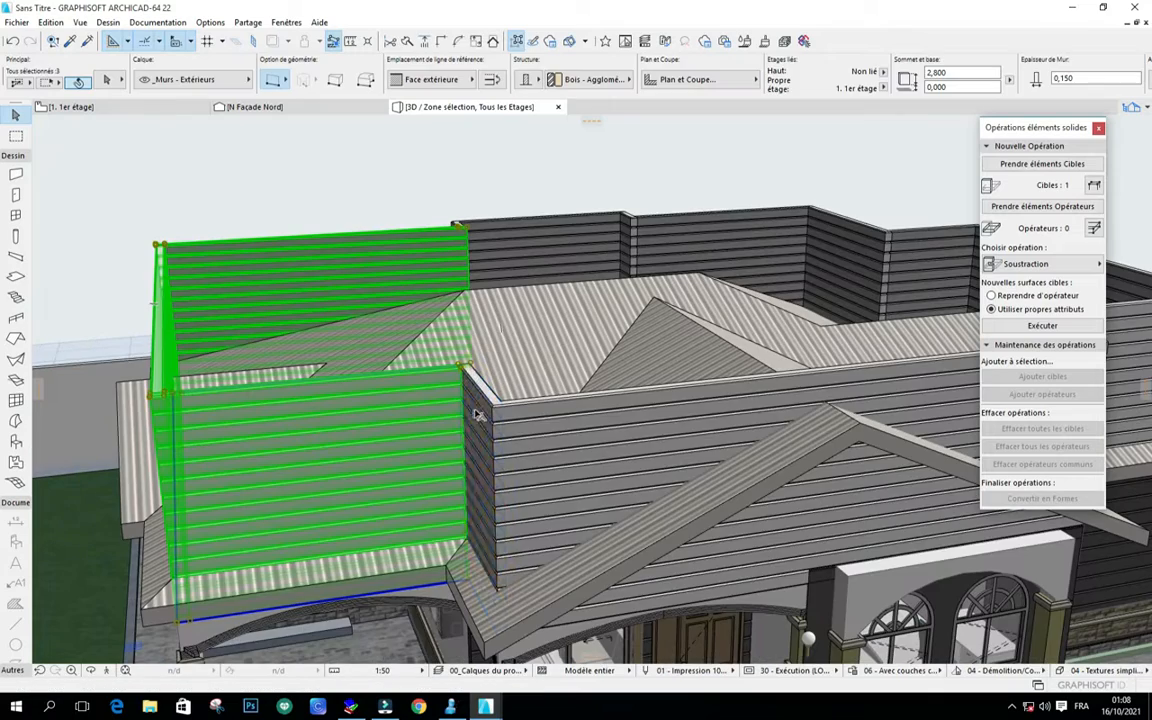
left_click(480, 430, "shift")
left_click(571, 408, "shift")
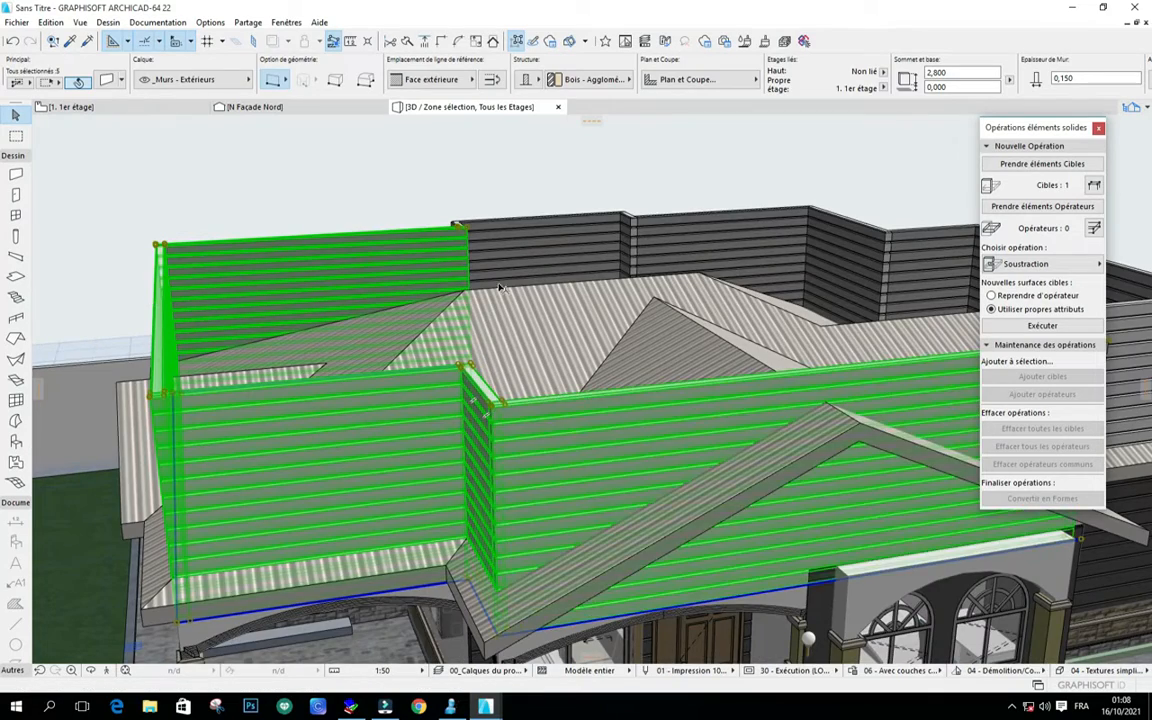
Add the short return wall and the adjoining rear wall behind the roof to the wall selection
scroll(495, 303, "up", 5)
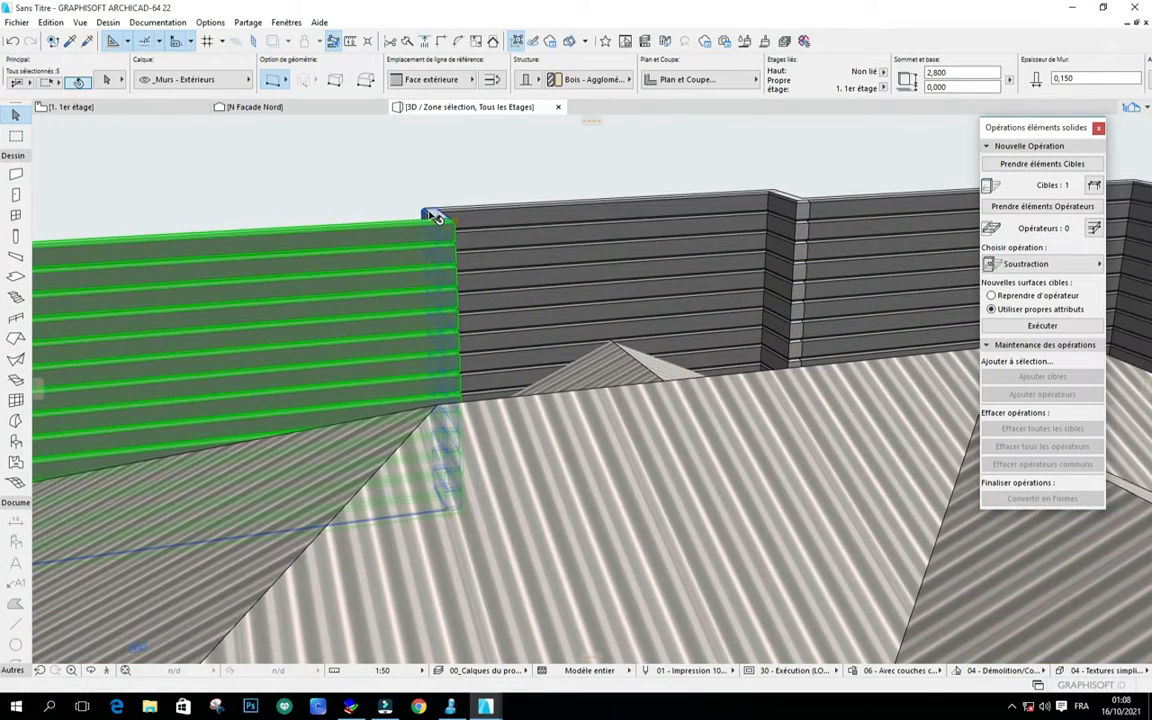
left_click(431, 214, "shift")
left_click(490, 214, "shift")
scroll(272, 254, "down", 5)
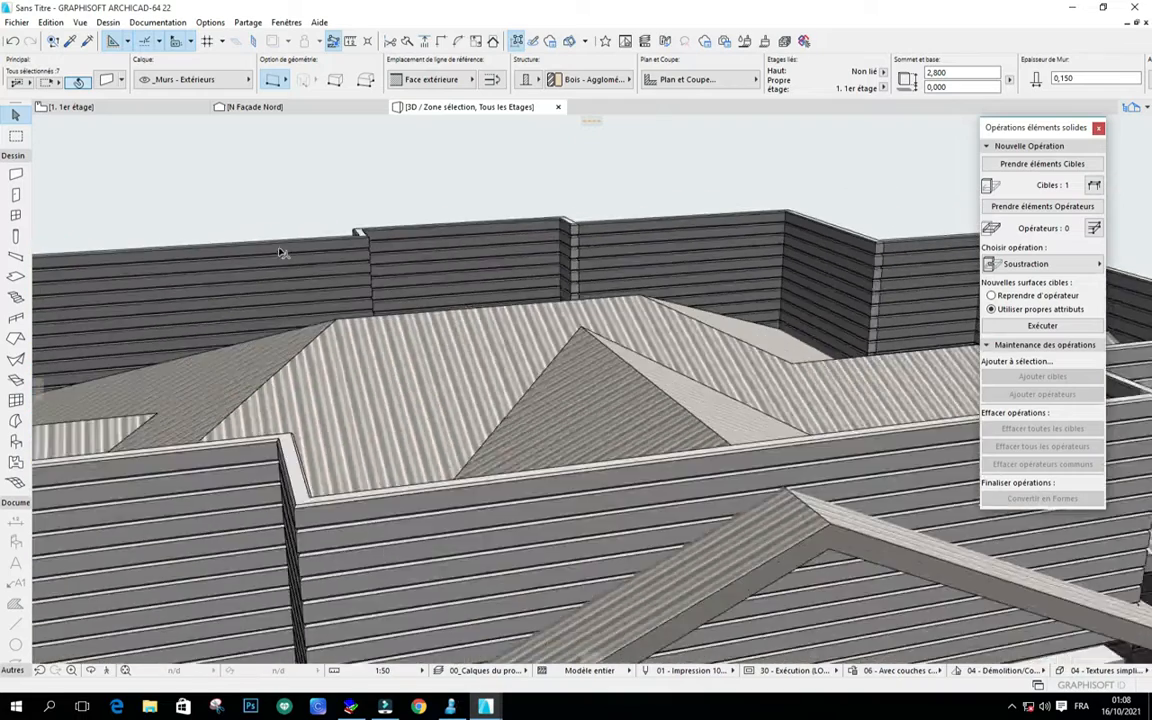
scroll(282, 253, "down", 3)
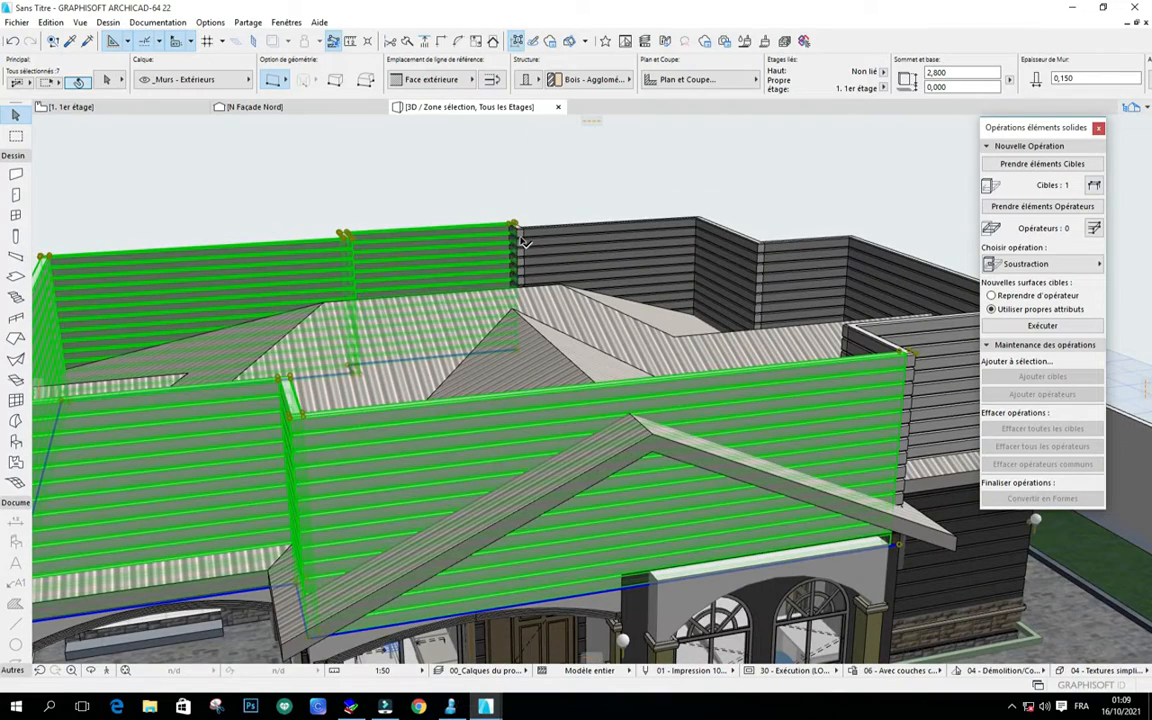
Add the remaining upper-floor walls at the rear and far side, and assign all selected walls as the target elements
left_click(640, 238, "shift")
left_click(745, 243, "shift")
left_click(790, 236, "shift")
left_click(875, 255, "shift")
middle_click_drag(484, 281, 789, 316, "shift")
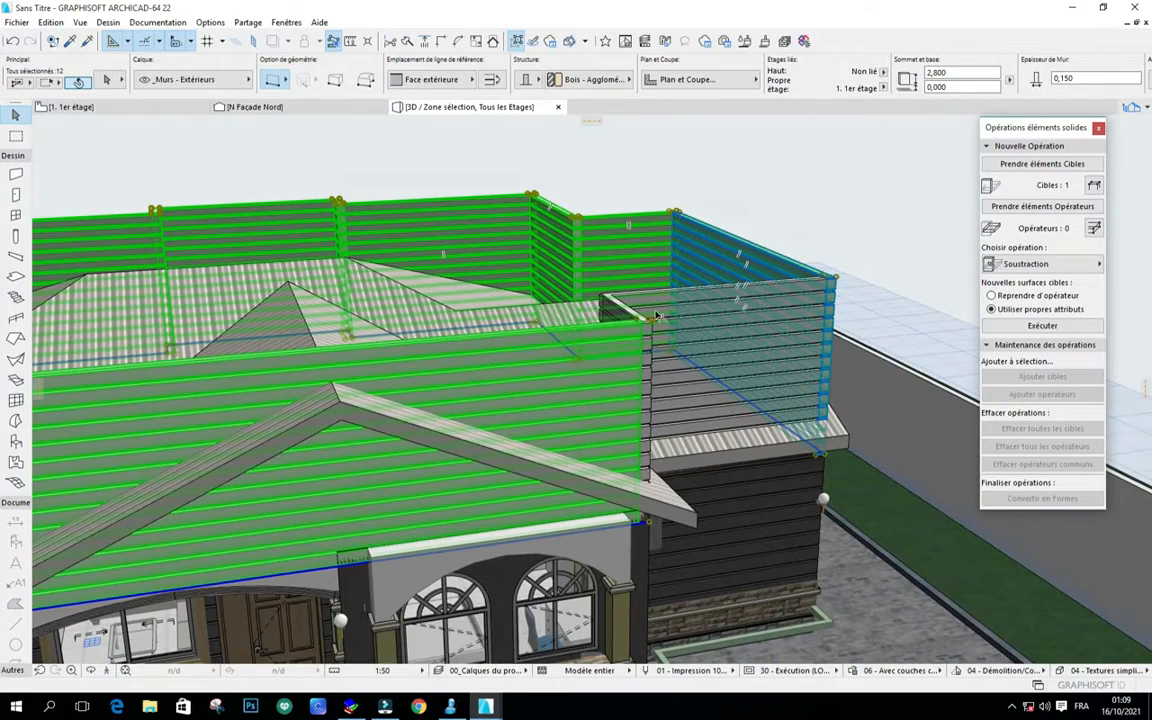
left_click(675, 432, "shift")
middle_click_drag(675, 432, 250, 318, "shift")
scroll(288, 402, "down", 1)
scroll(500, 300, "up", 2)
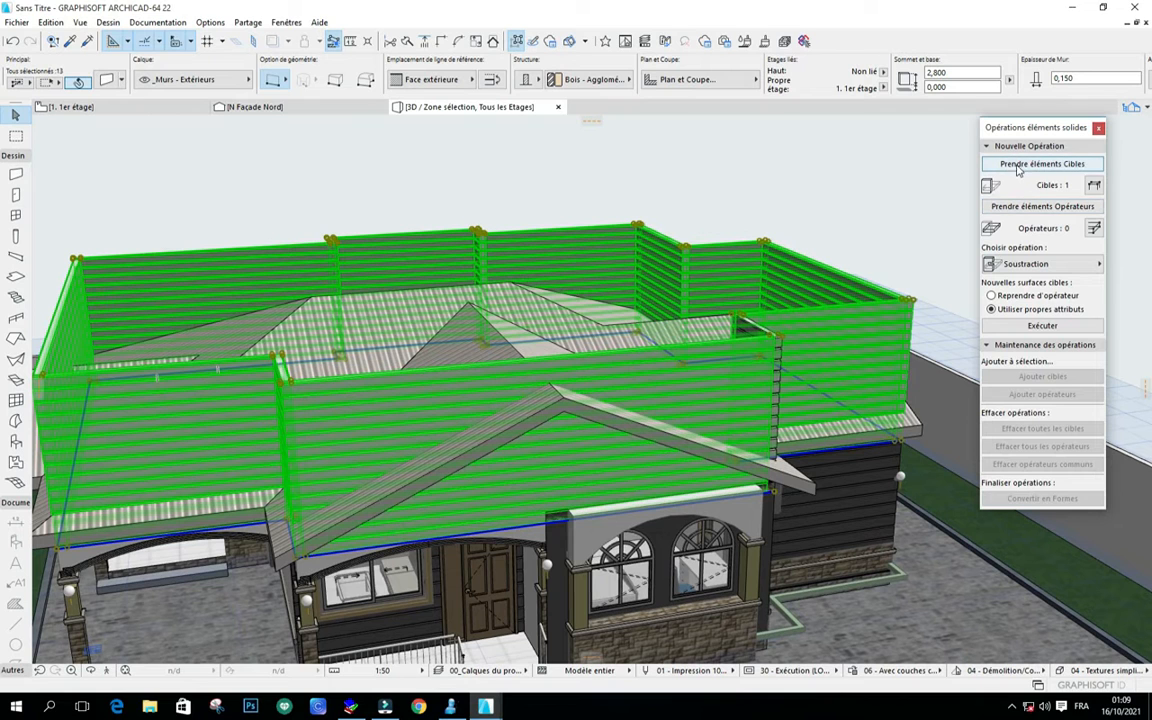
left_click(1068, 165)
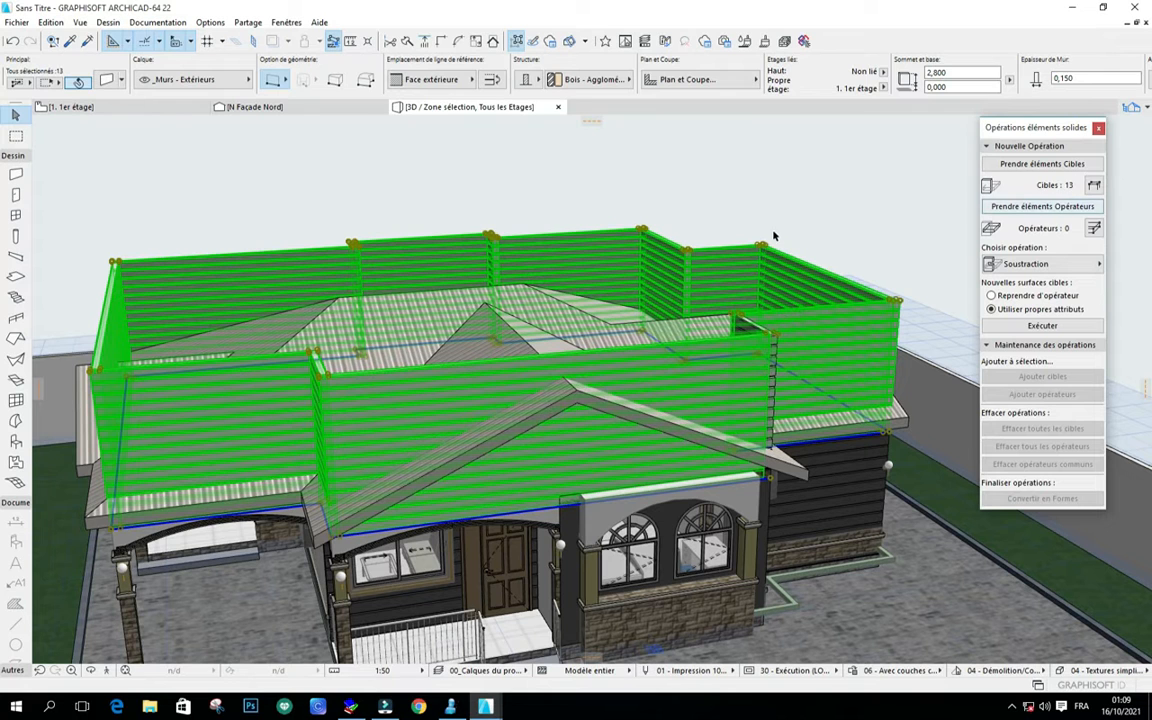
Clear the wall selection and select the main roof plus the two smaller roof pieces on the carport side
left_click(706, 193)
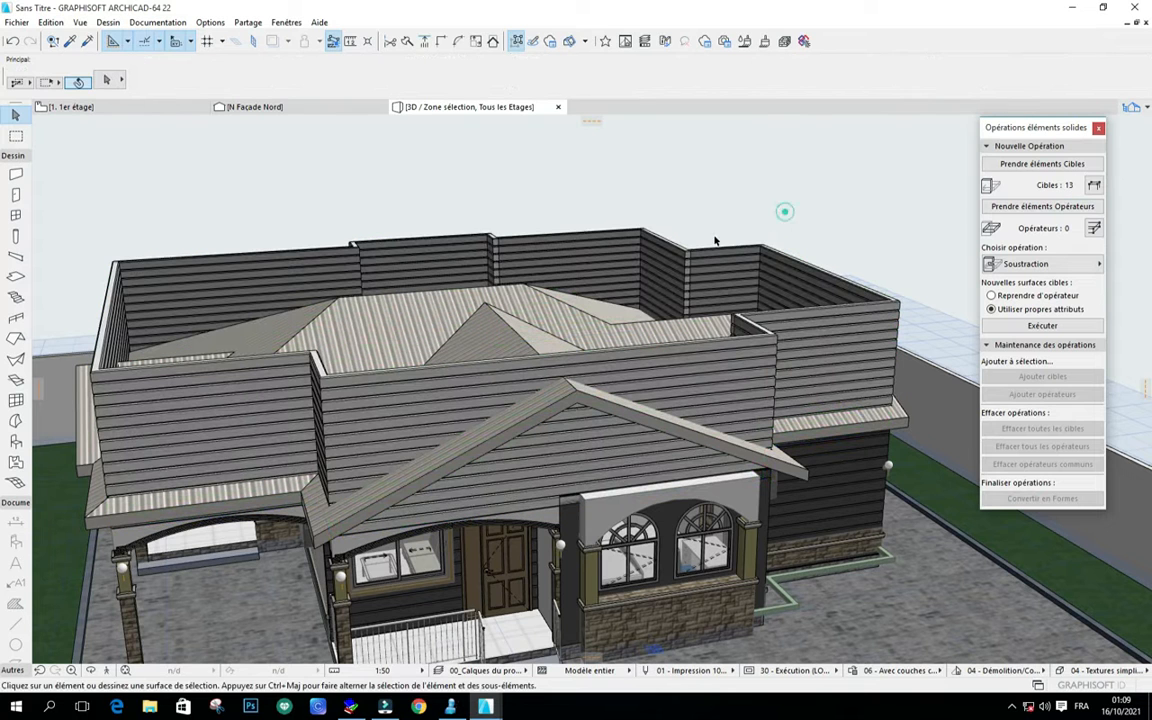
left_click(413, 333)
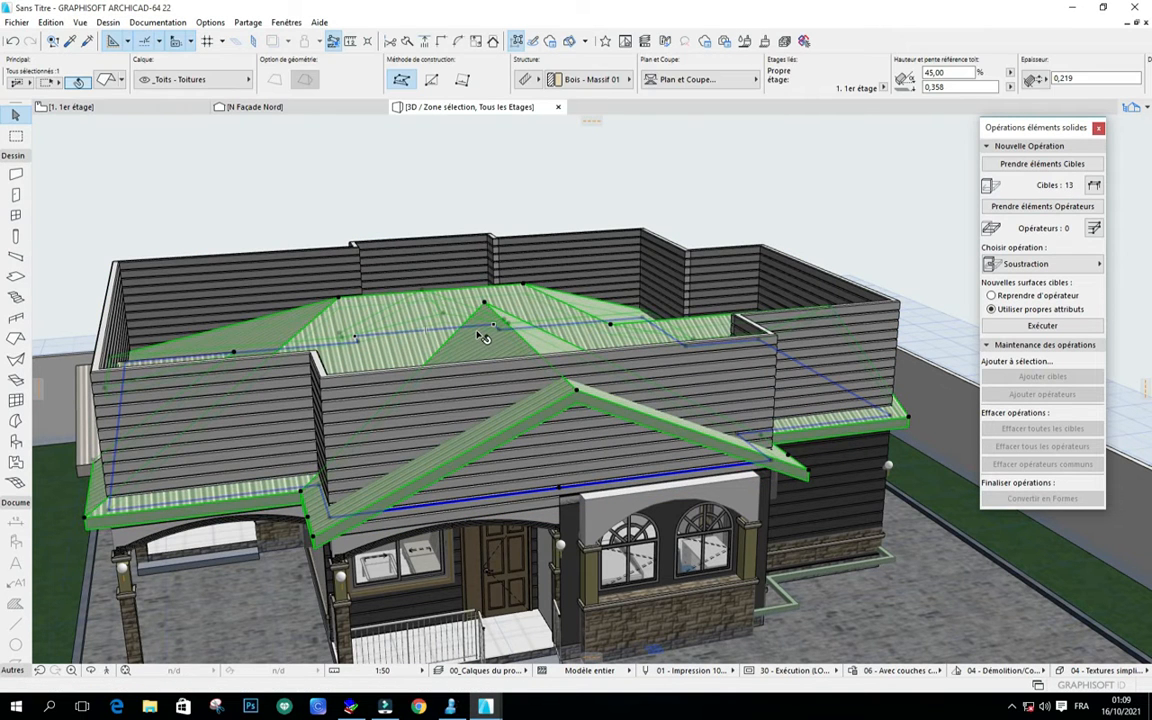
scroll(657, 318, "down", 3)
scroll(485, 648, "up", 10)
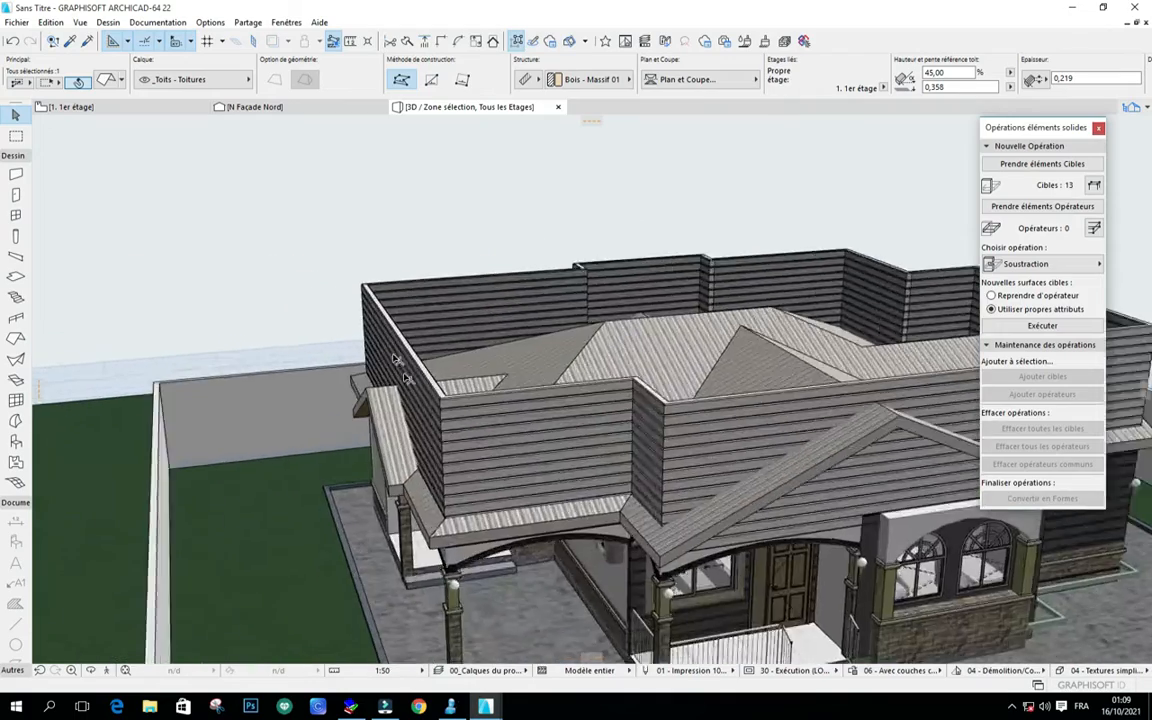
scroll(470, 622, "down", 4)
scroll(493, 458, "up", 7)
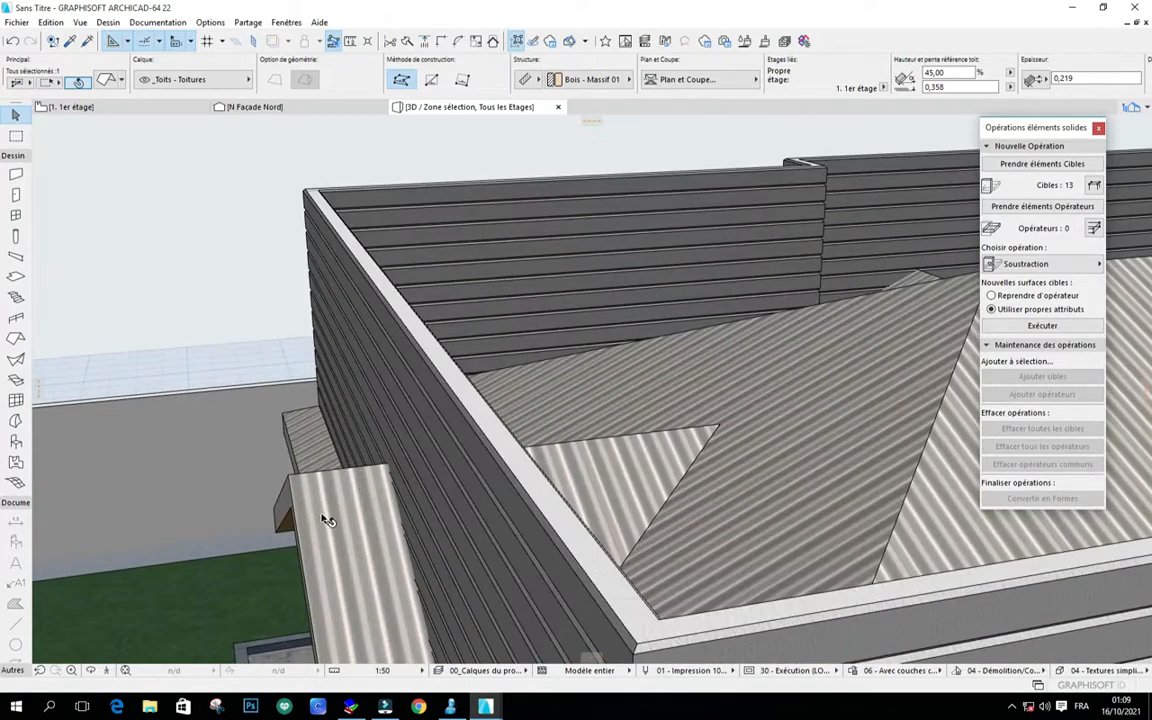
left_click(327, 520, "shift")
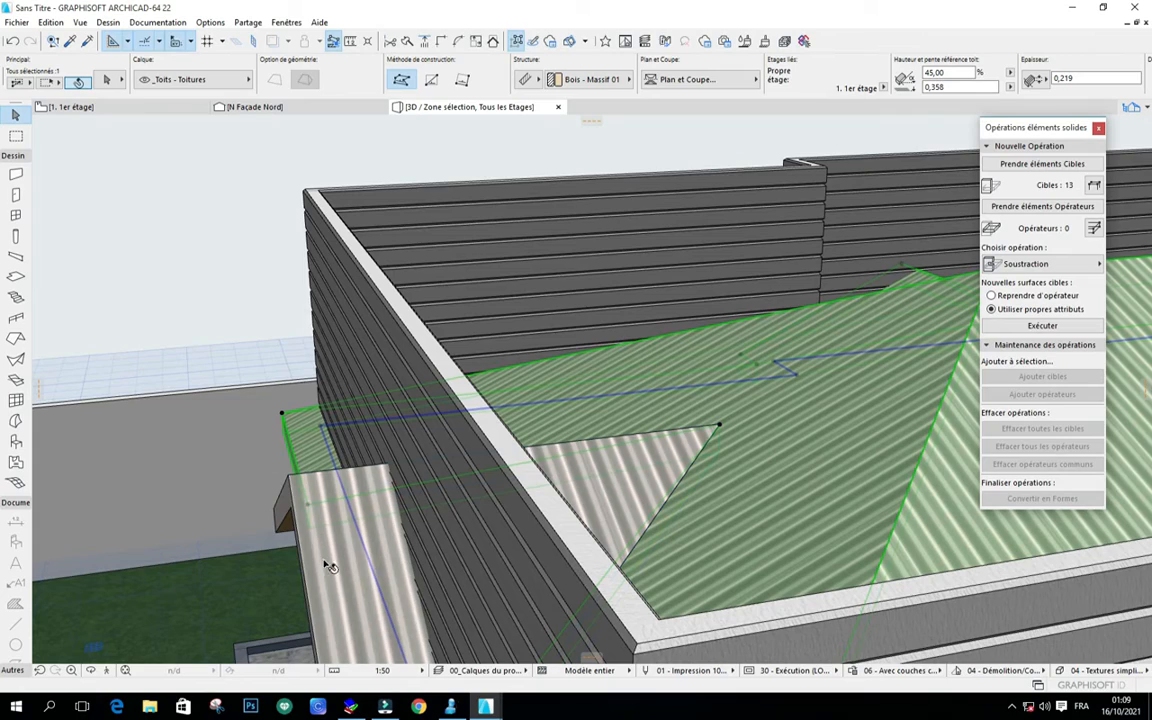
left_click(281, 518, "shift")
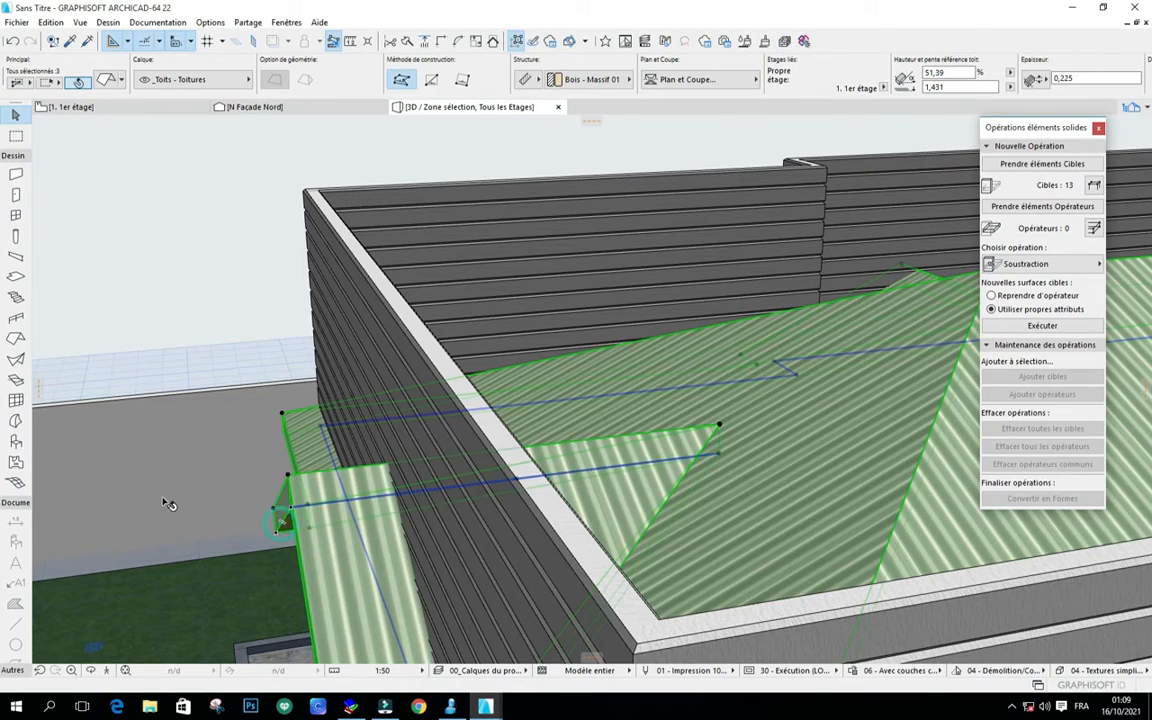
Assign the selected roofs as operators, execute "Soustraction avec extrusion vers le haut" on the target walls, and clear the selection
scroll(218, 460, "down", 5)
scroll(335, 443, "down", 2)
scroll(563, 417, "up", 2)
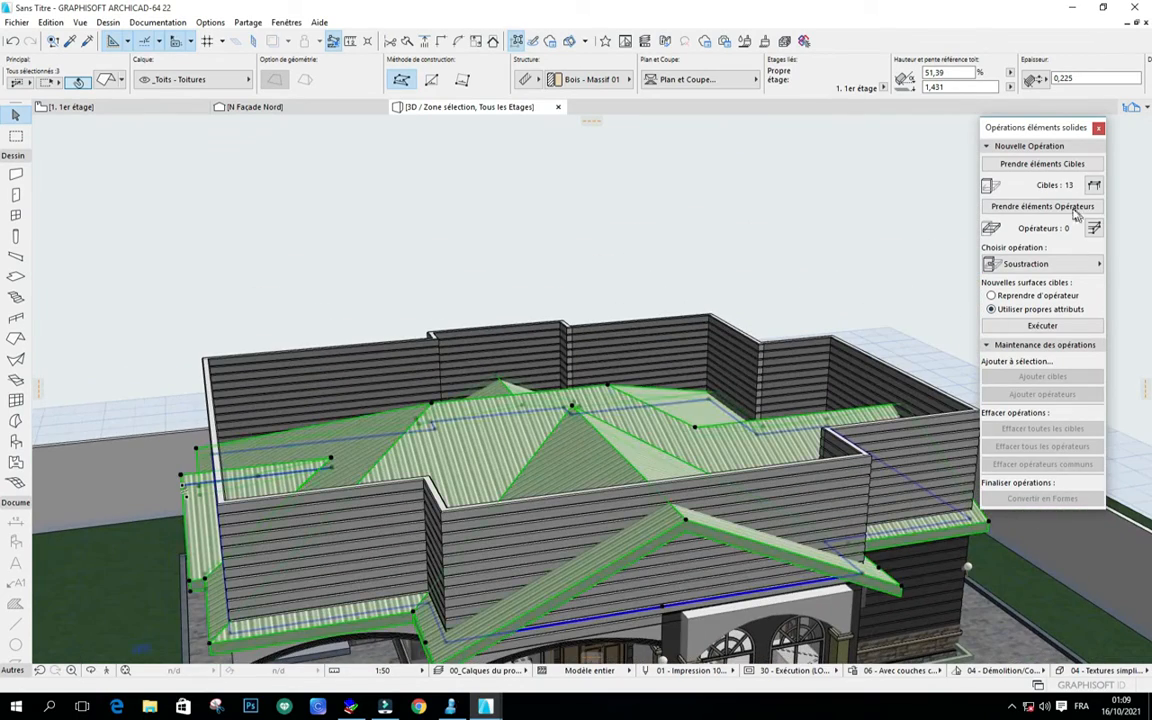
left_click(1043, 206)
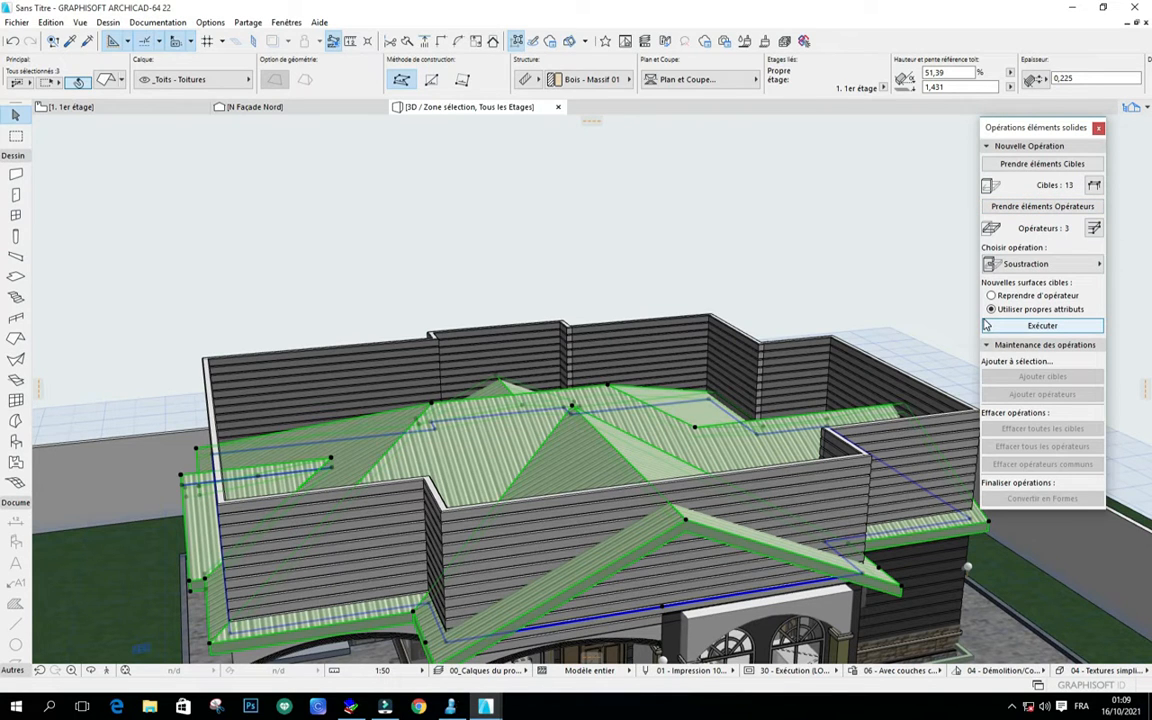
left_click(1073, 268)
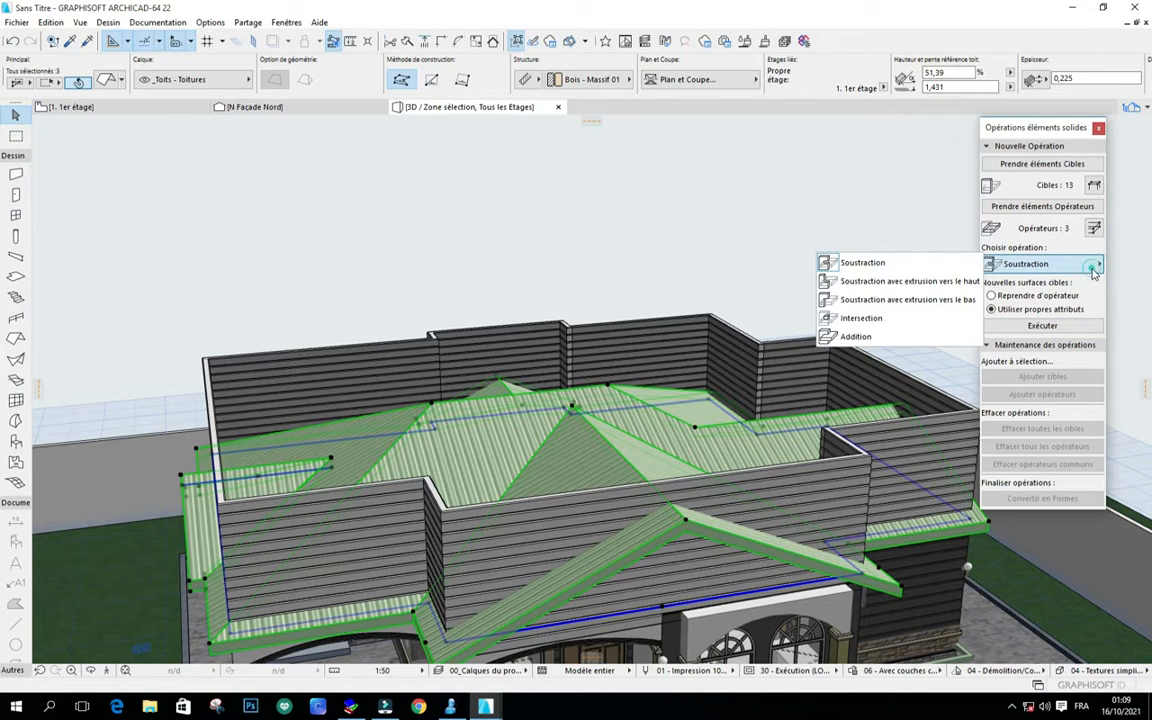
left_click(950, 285)
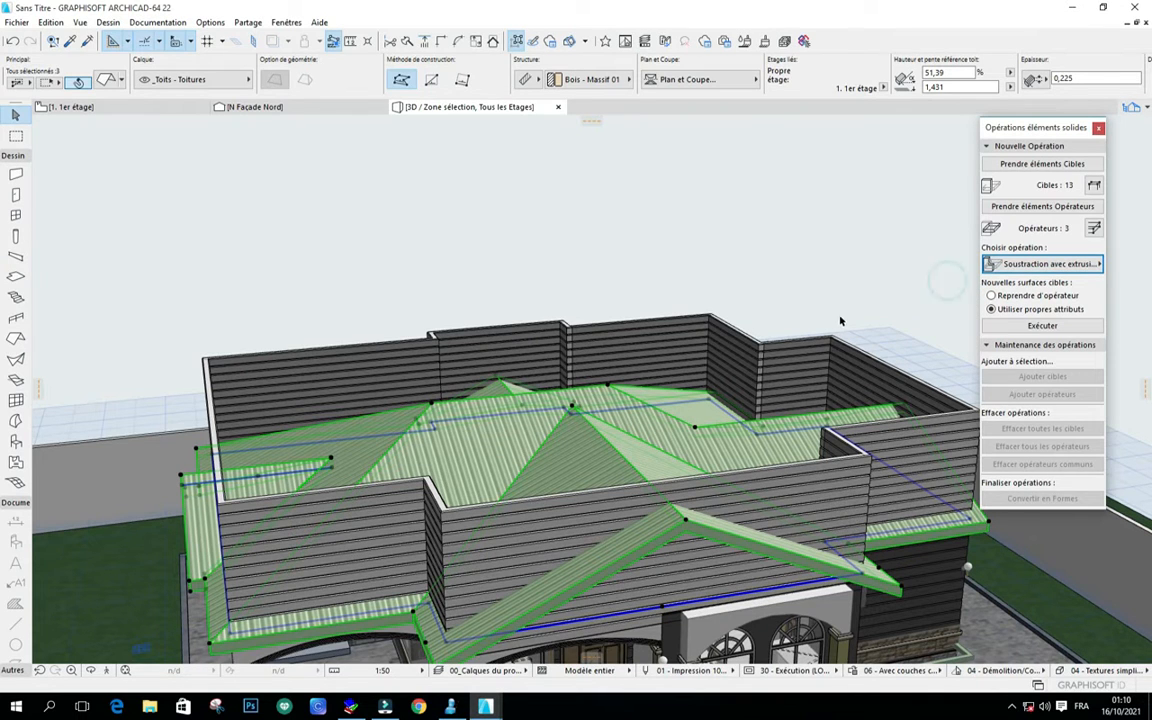
left_click(1042, 326)
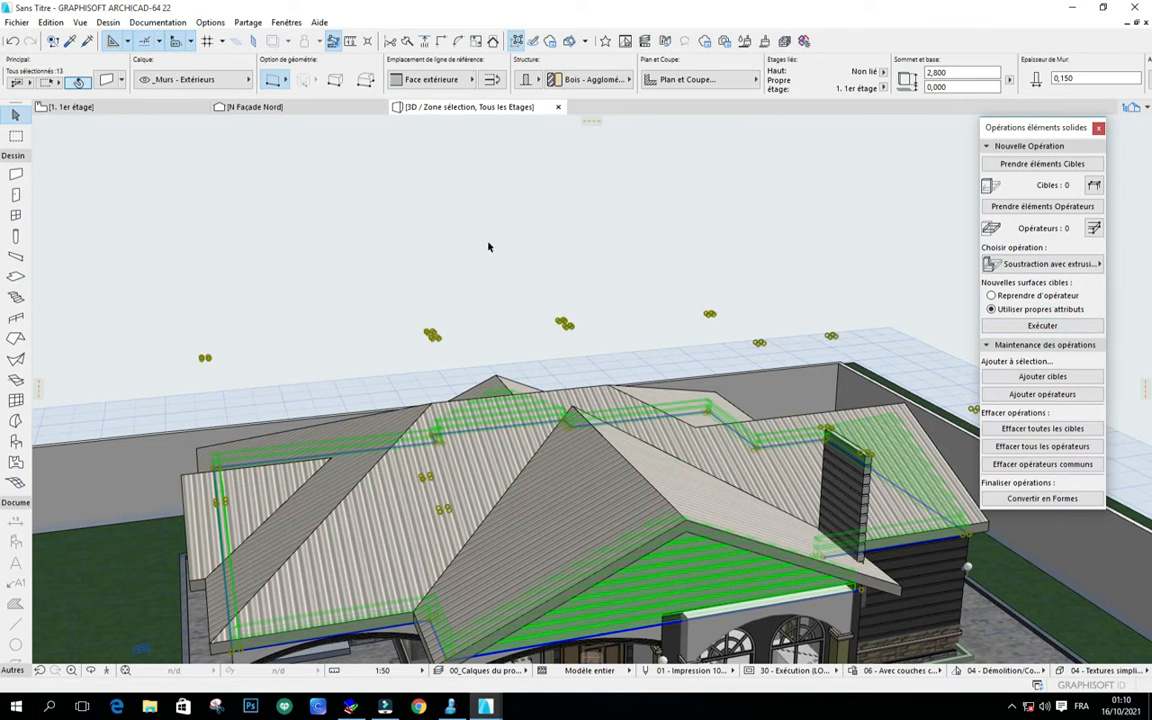
left_click(436, 220)
Examine the house from the front and the side for walls still projecting through the roof
scroll(414, 267, "down", 3)
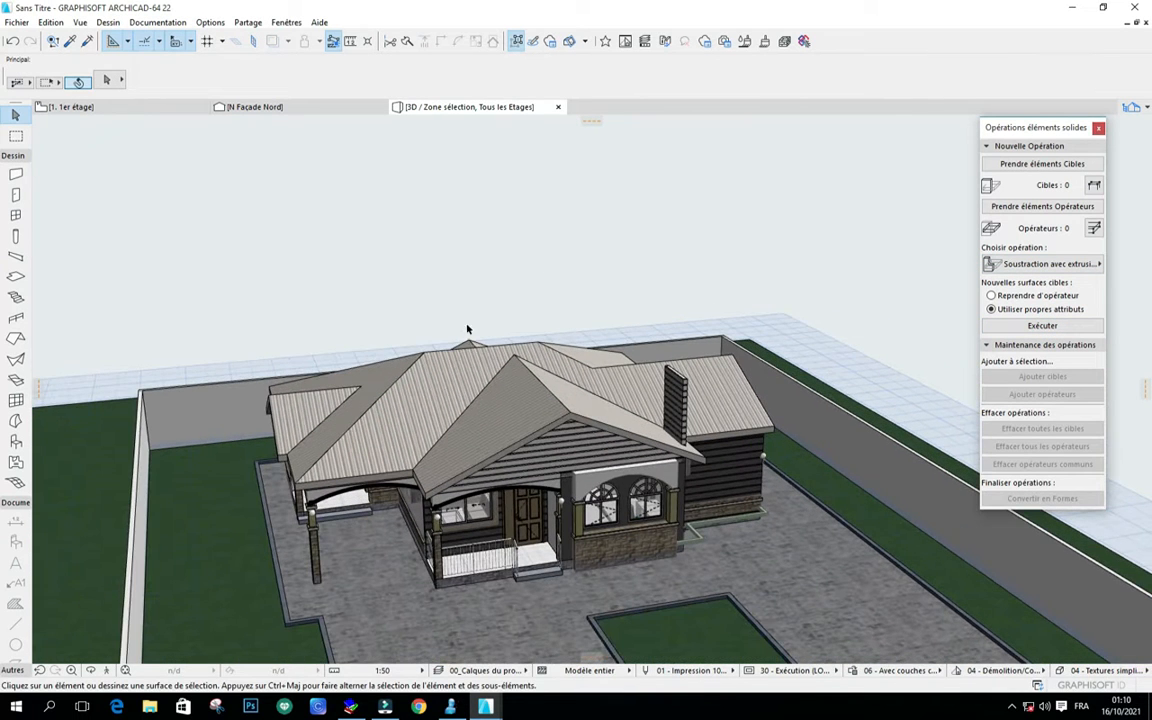
left_click(90, 670)
left_click_drag(612, 343, 562, 363)
scroll(484, 381, "up", 3)
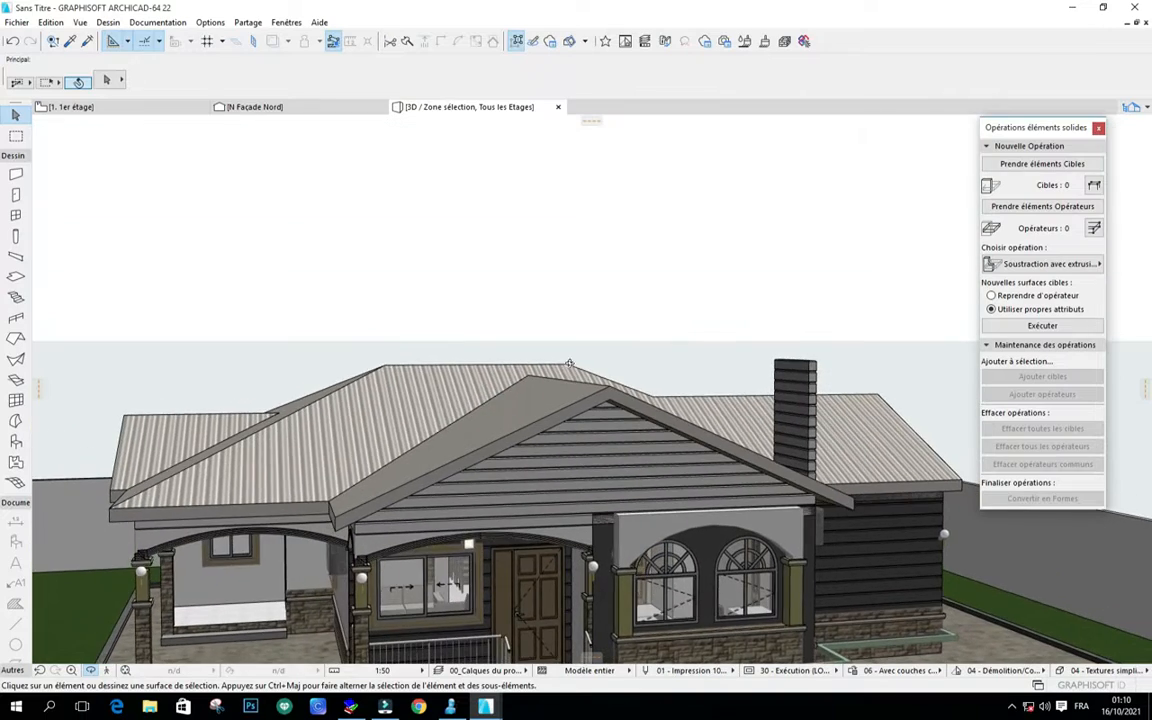
left_click_drag(684, 403, 521, 358)
left_click_drag(577, 397, 318, 457)
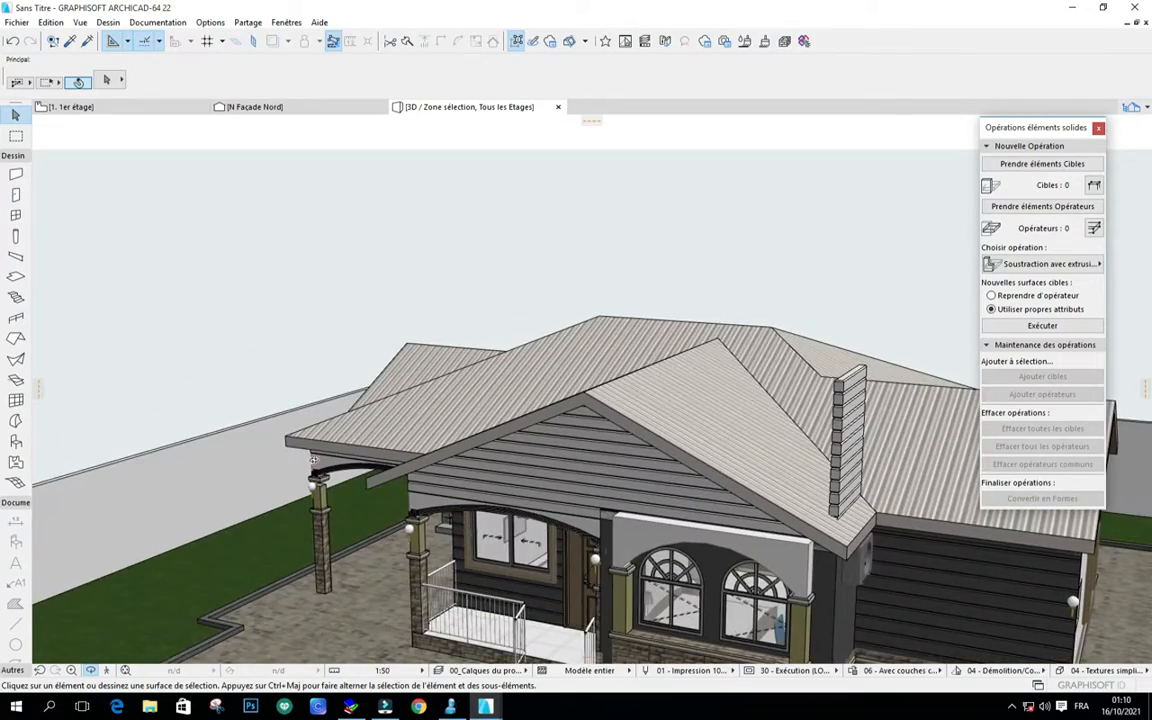
scroll(318, 457, "down", 5)
scroll(644, 437, "up", 4)
left_click_drag(661, 444, 620, 420)
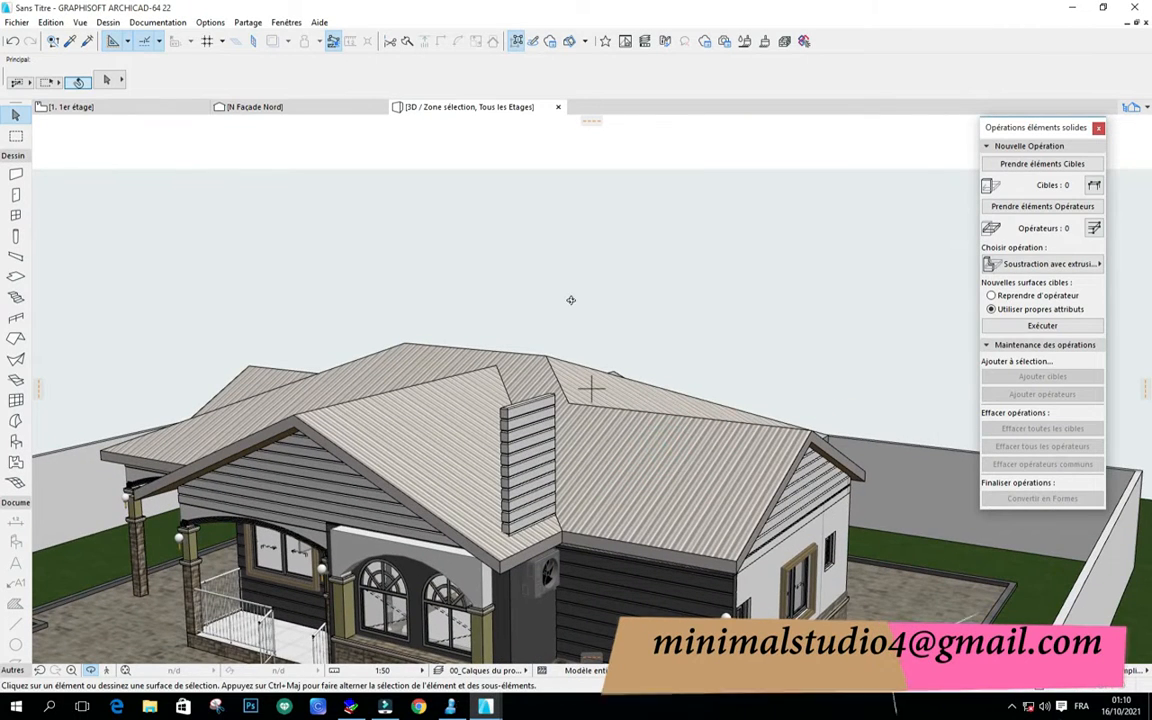
Trim the short wall projecting beside the front gable, using the main roof as operator with "Soustraction avec extrusion vers le haut", then deselect it
left_click(528, 433)
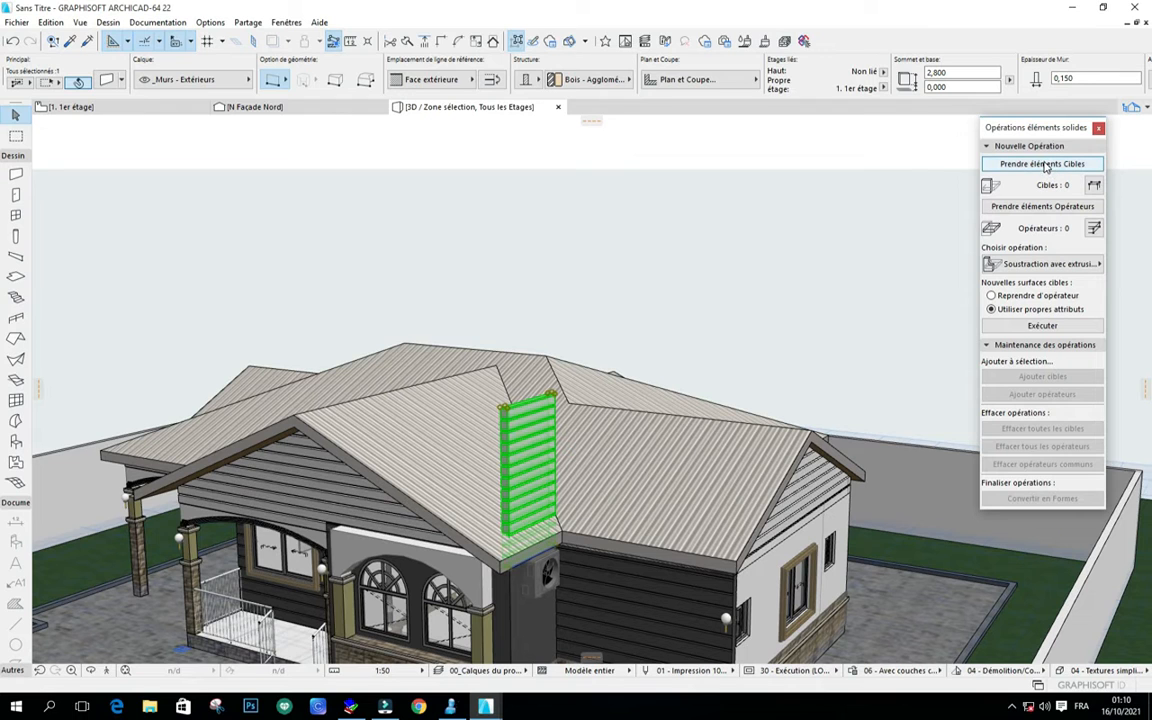
left_click(1052, 165)
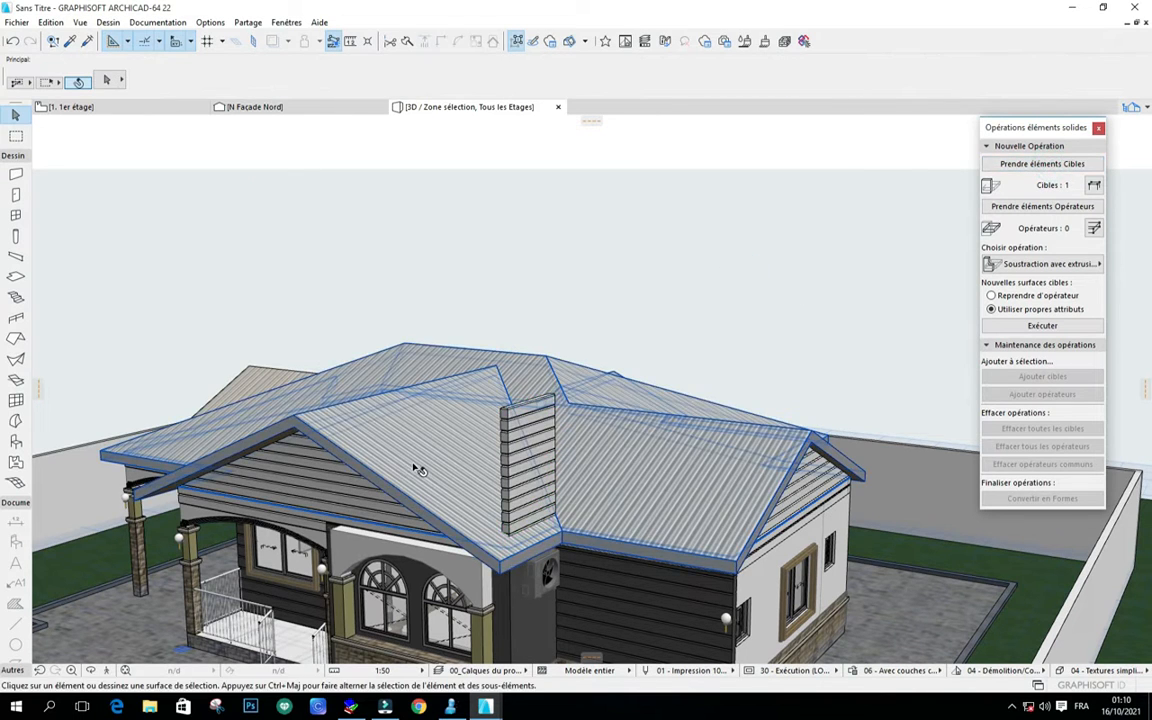
left_click(419, 468)
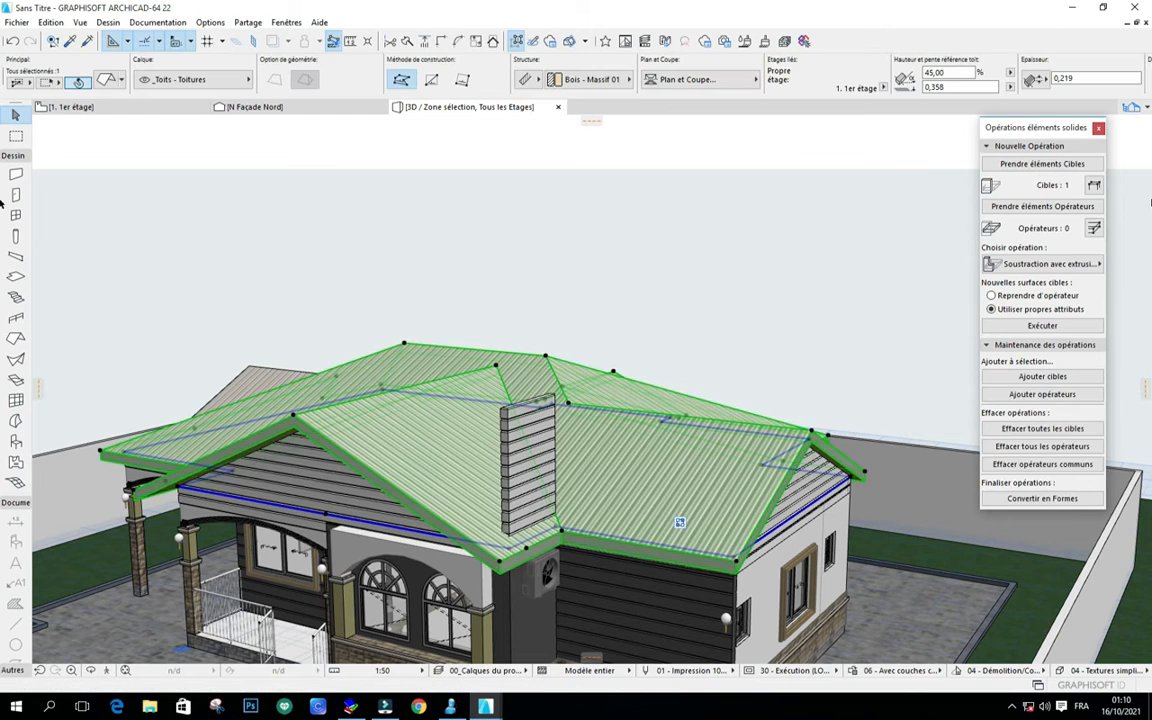
left_click(1076, 208)
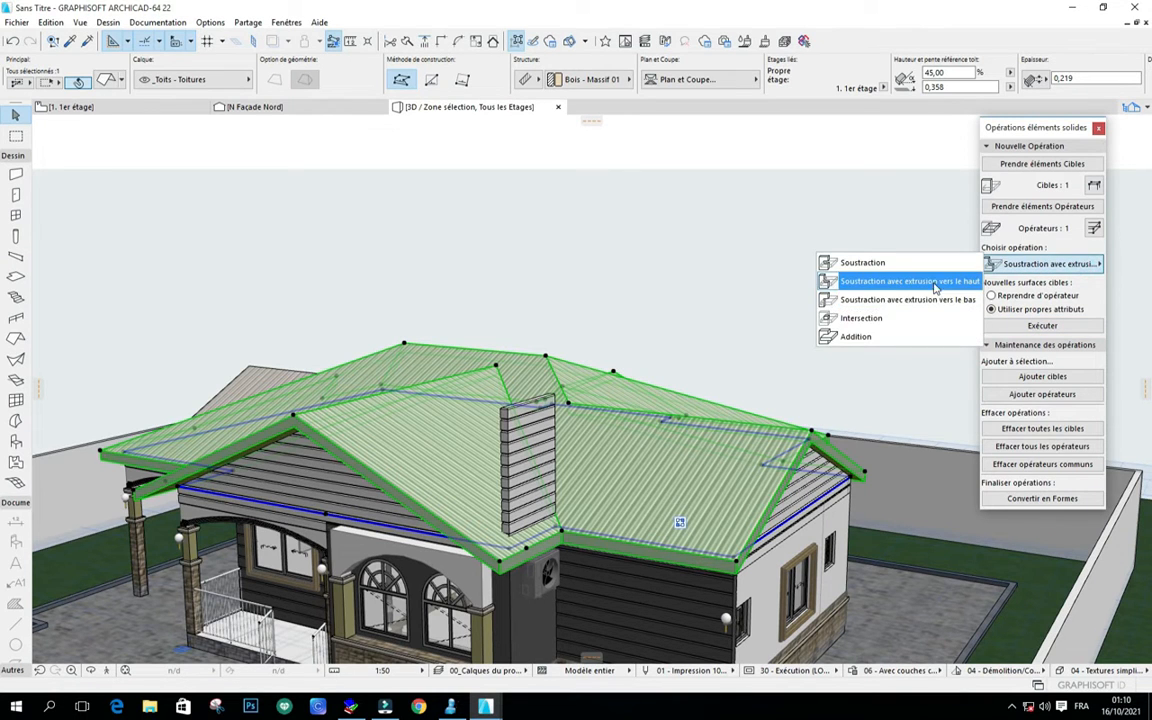
left_click(938, 281)
left_click(1040, 327)
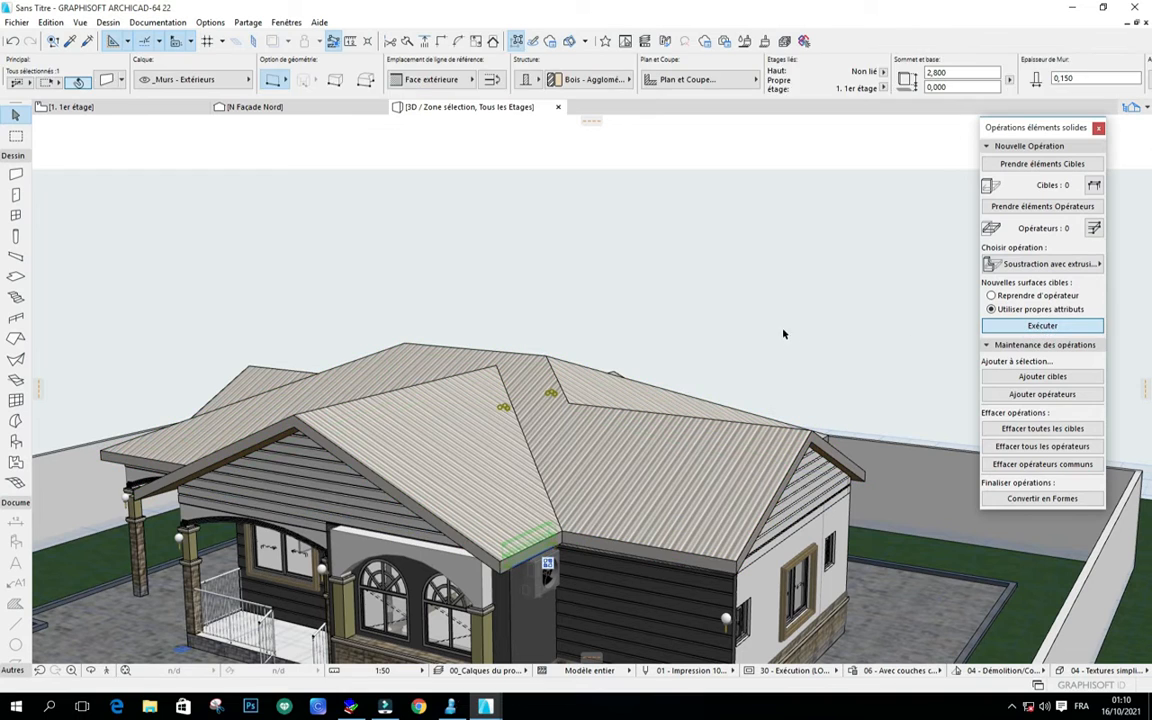
left_click(761, 314)
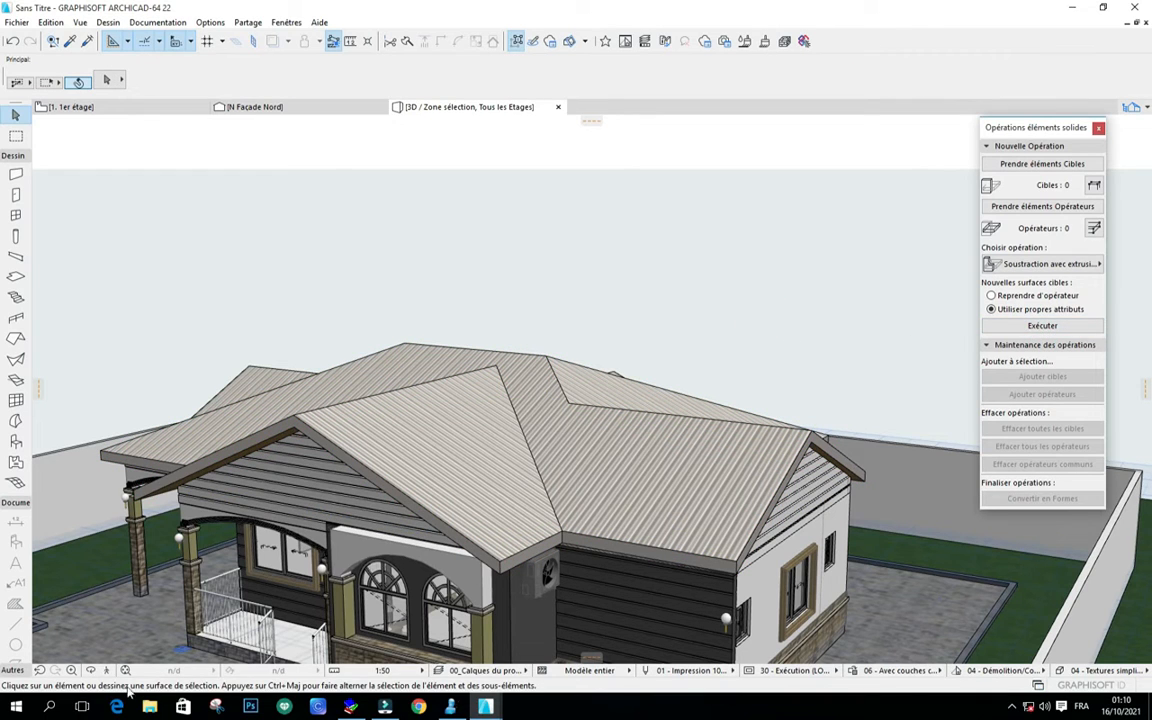
Inspect the roof from several sides and from above to check the wall trimming
middle_click_drag(492, 510, 634, 475, "shift")
middle_click_drag(464, 410, 695, 408, "shift")
scroll(695, 408, "down", 10)
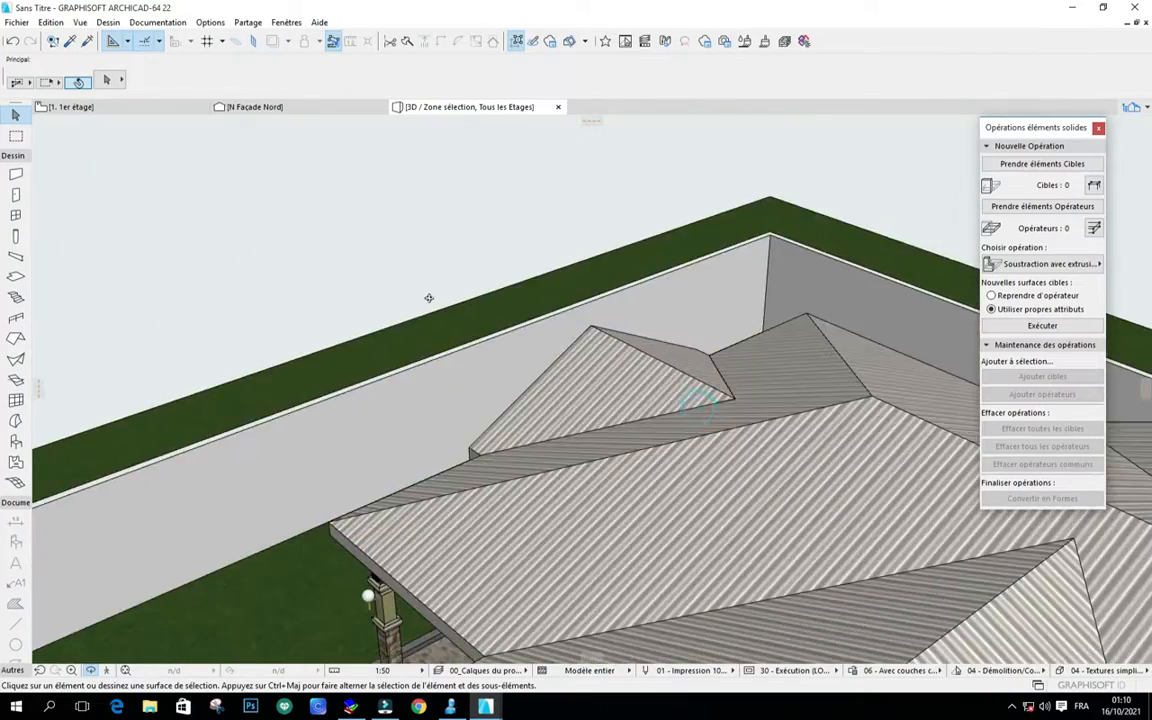
scroll(661, 452, "up", 5)
middle_click_drag(782, 474, 575, 425, "shift")
middle_click_drag(385, 433, 640, 386, "shift")
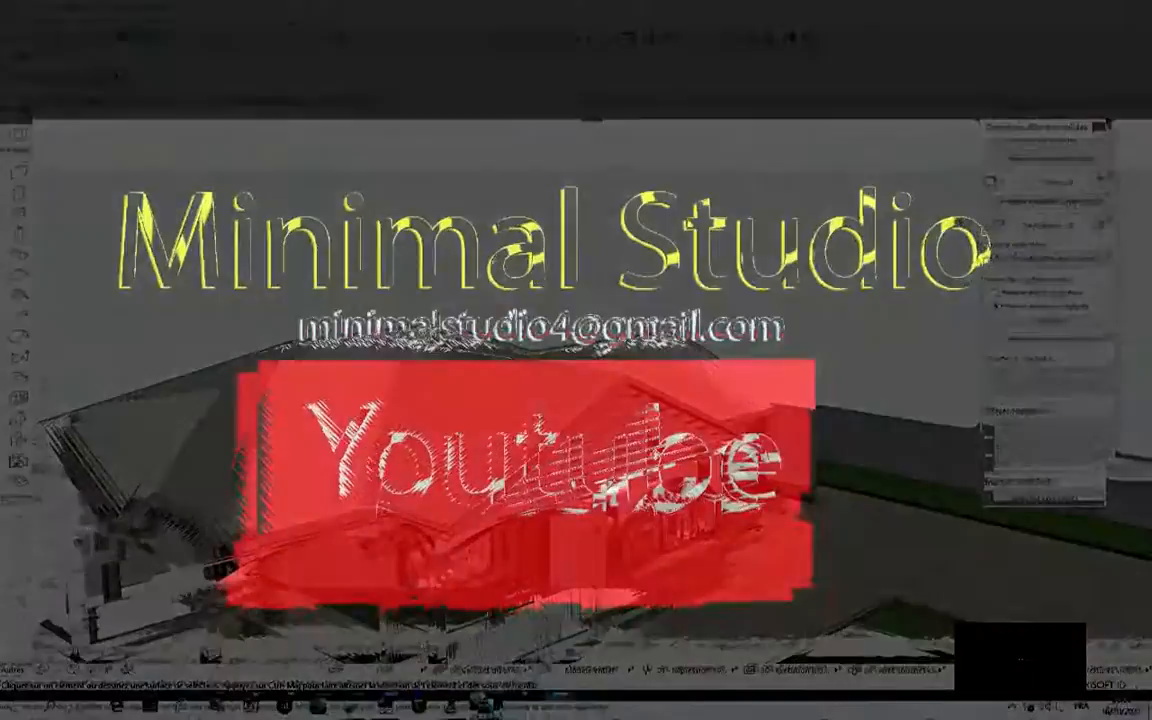